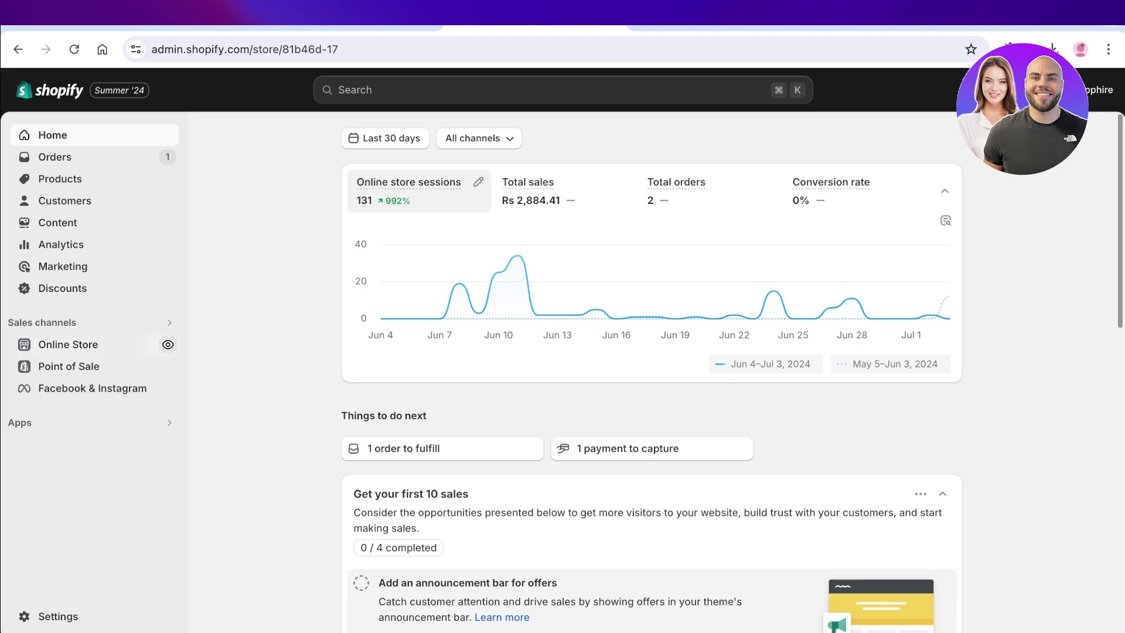
Open the store's product collections and start creating a new collection
{"action": "left_click", "coordinate": [721, 27]}
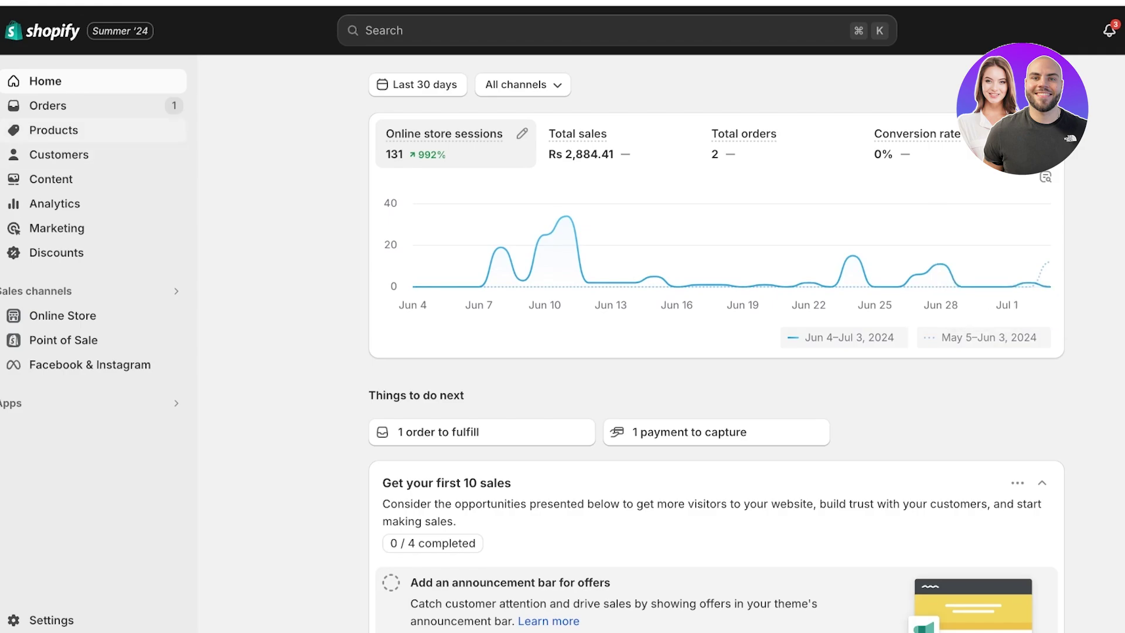
{"action": "left_click", "coordinate": [53, 130]}
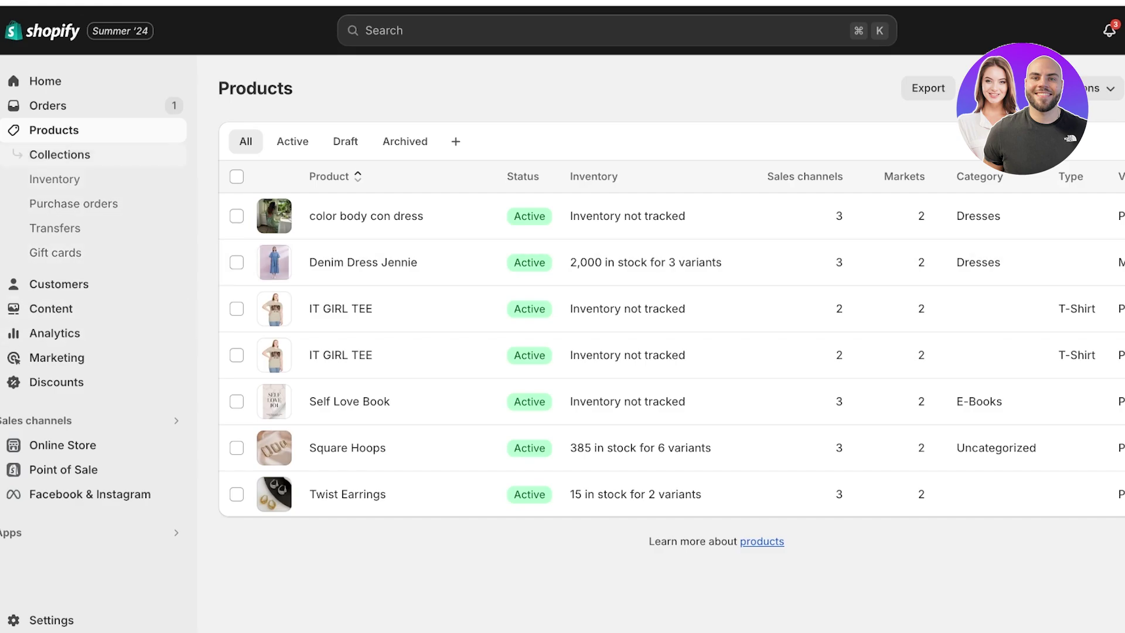
{"action": "left_click", "coordinate": [58, 154]}
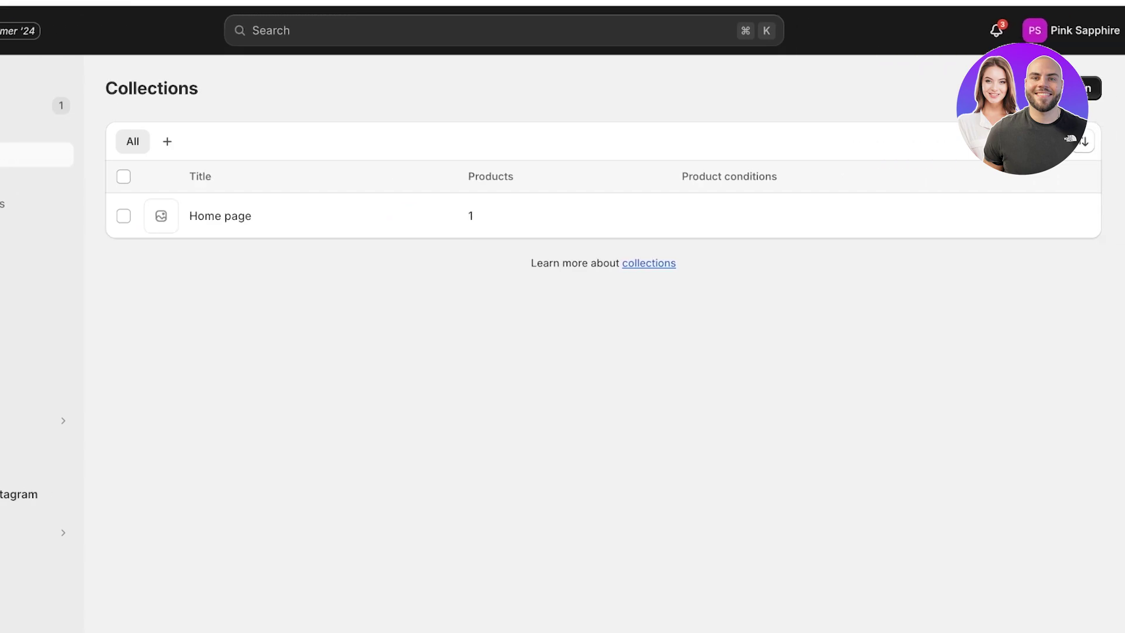
{"action": "left_click", "coordinate": [1088, 88]}
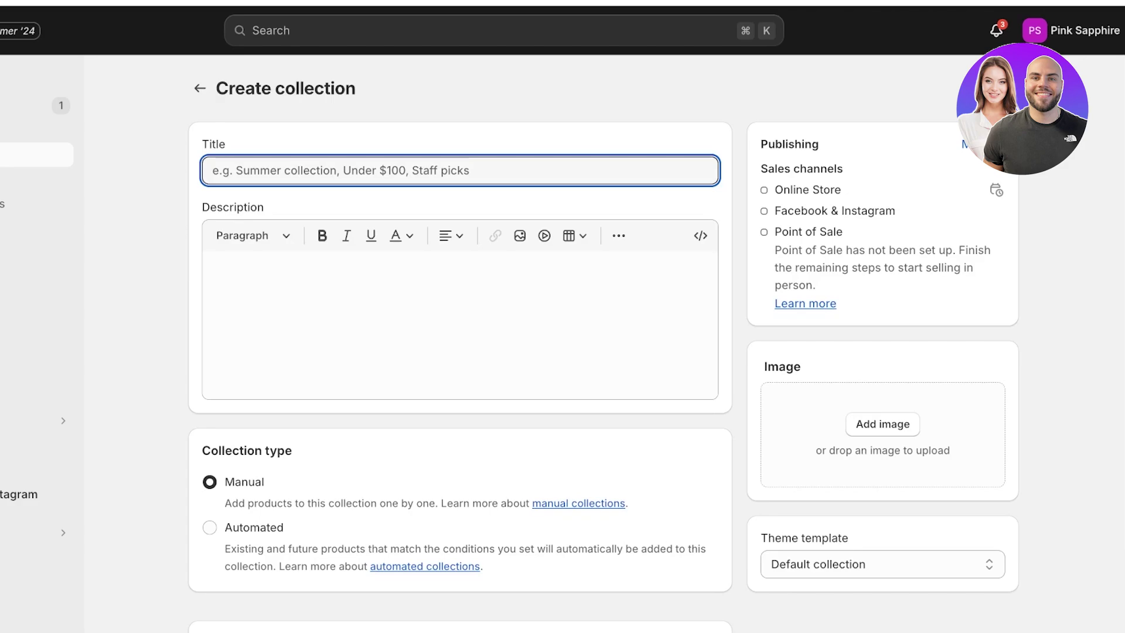
Title the new collection Clothing and add the photo of the beige two-piece outfit as its image
{"action": "type", "text": "CLothing"}
{"action": "key", "text": "BackSpace"}
{"action": "key", "text": "BackSpace"}
{"action": "key", "text": "BackSpace"}
{"action": "key", "text": "BackSpace"}
{"action": "key", "text": "BackSpace"}
{"action": "key", "text": "BackSpace"}
{"action": "key", "text": "BackSpace"}
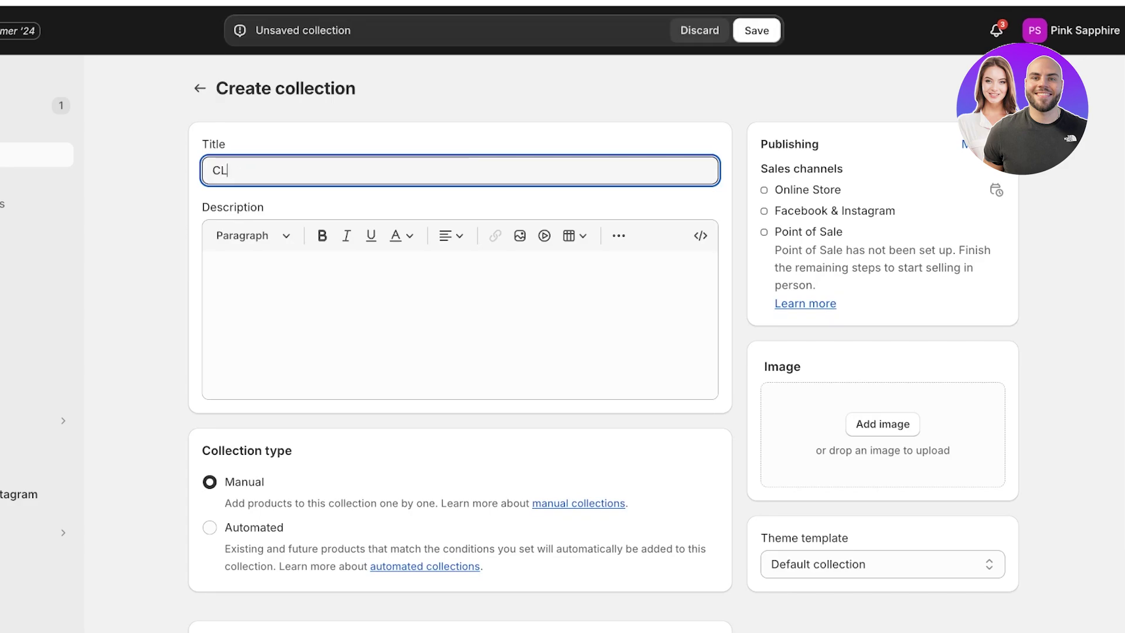
{"action": "type", "text": "lothing"}
{"action": "left_click", "coordinate": [882, 424]}
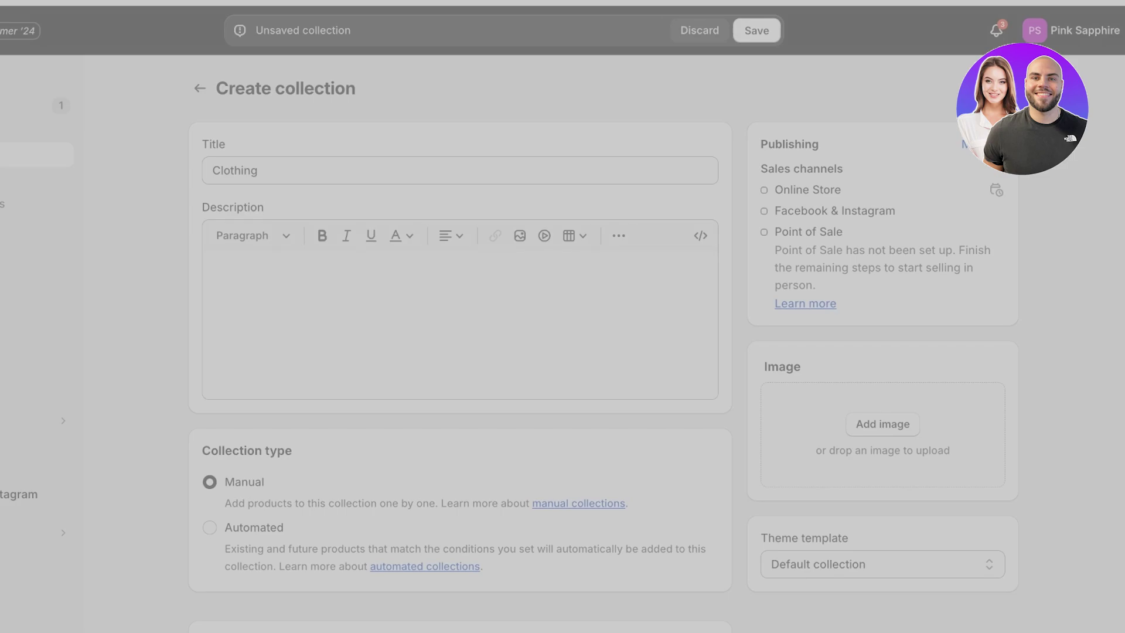
{"action": "scroll", "coordinate": [562, 344], "scroll_direction": "down", "scroll_amount": 2}
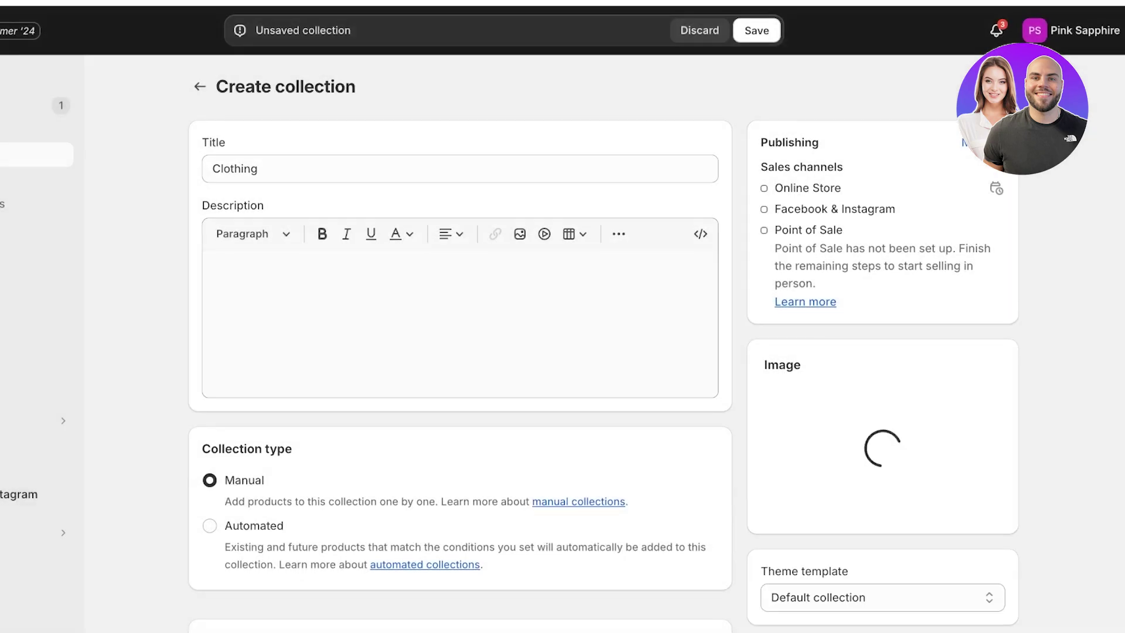
Try the Automated collection type, look through its product condition options, and switch back to Manual
{"action": "left_click", "coordinate": [209, 417]}
{"action": "scroll", "coordinate": [562, 343], "scroll_direction": "down", "scroll_amount": 3}
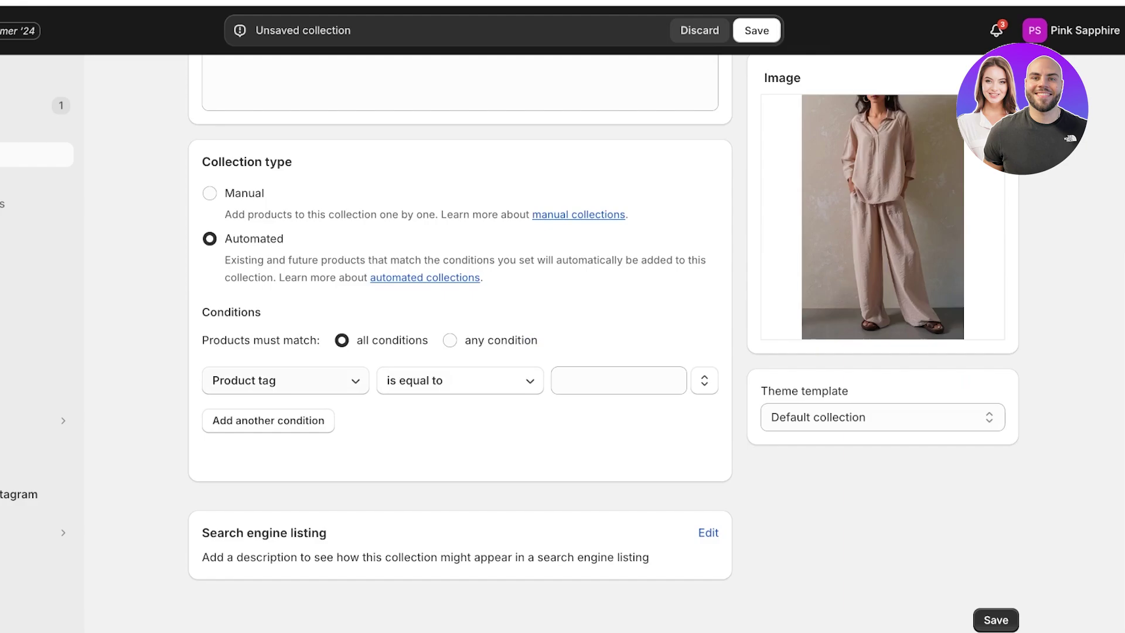
{"action": "left_click", "coordinate": [285, 381]}
{"action": "scroll", "coordinate": [472, 336], "scroll_direction": "up", "scroll_amount": 1}
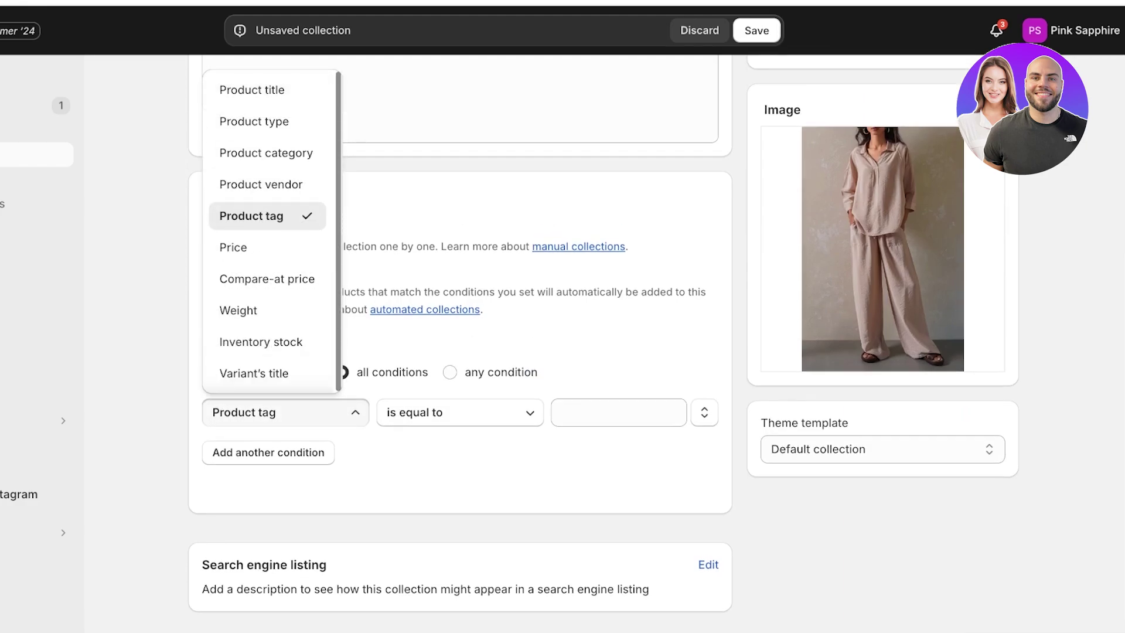
{"action": "key", "text": "Escape"}
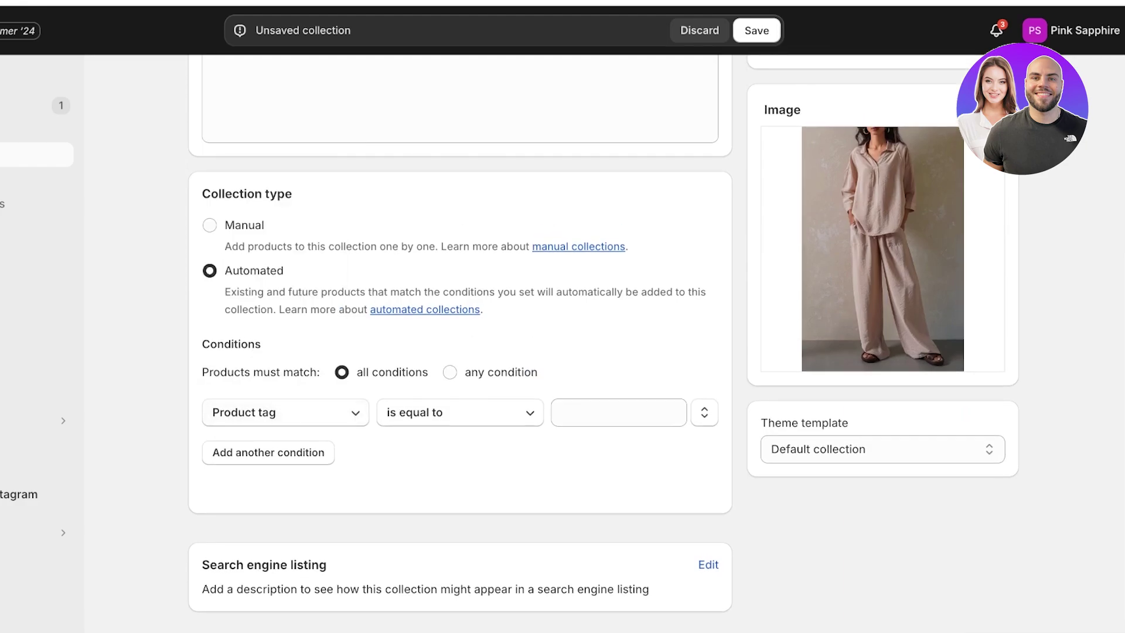
{"action": "left_click", "coordinate": [209, 225]}
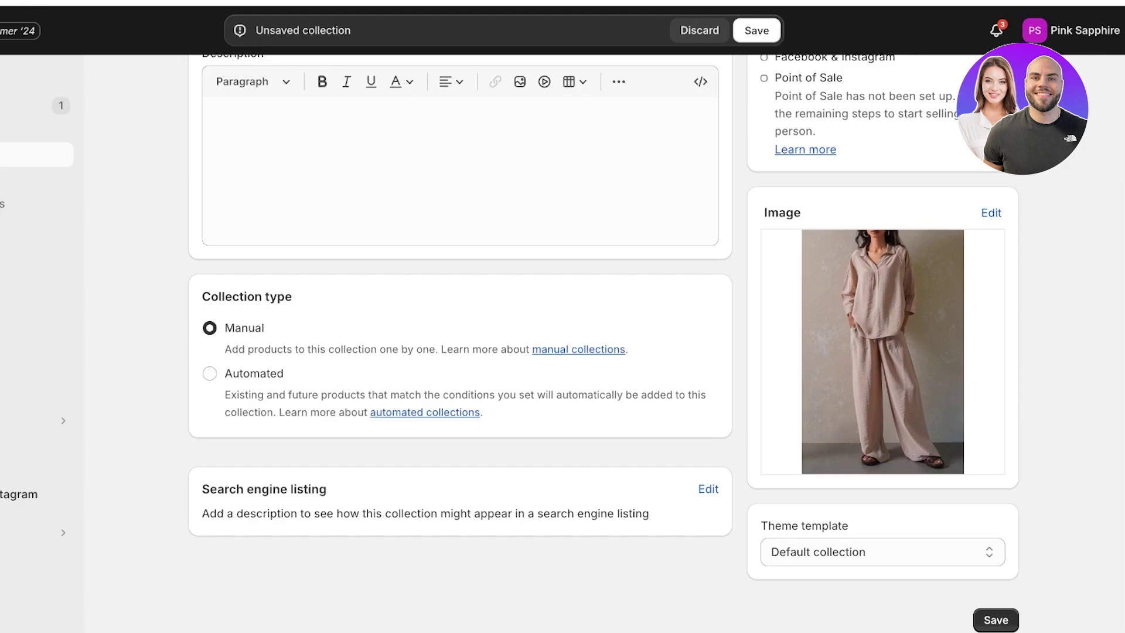
Review the Clothing collection's details and save the collection
{"action": "scroll", "coordinate": [603, 344], "scroll_direction": "up", "scroll_amount": 3}
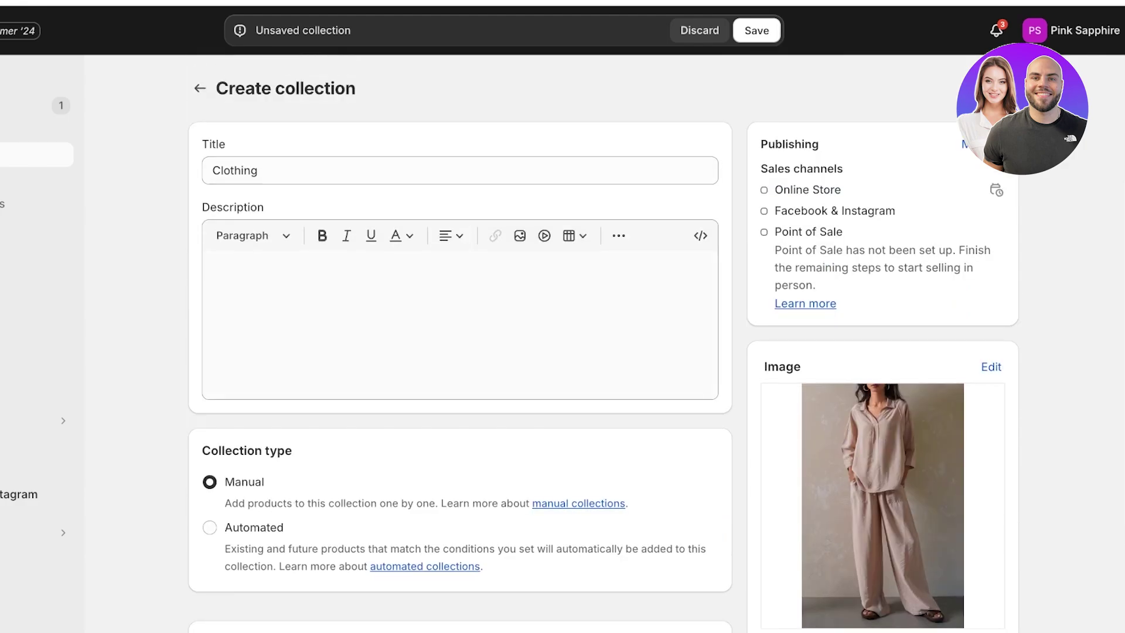
{"action": "scroll", "coordinate": [604, 344], "scroll_direction": "down", "scroll_amount": 3}
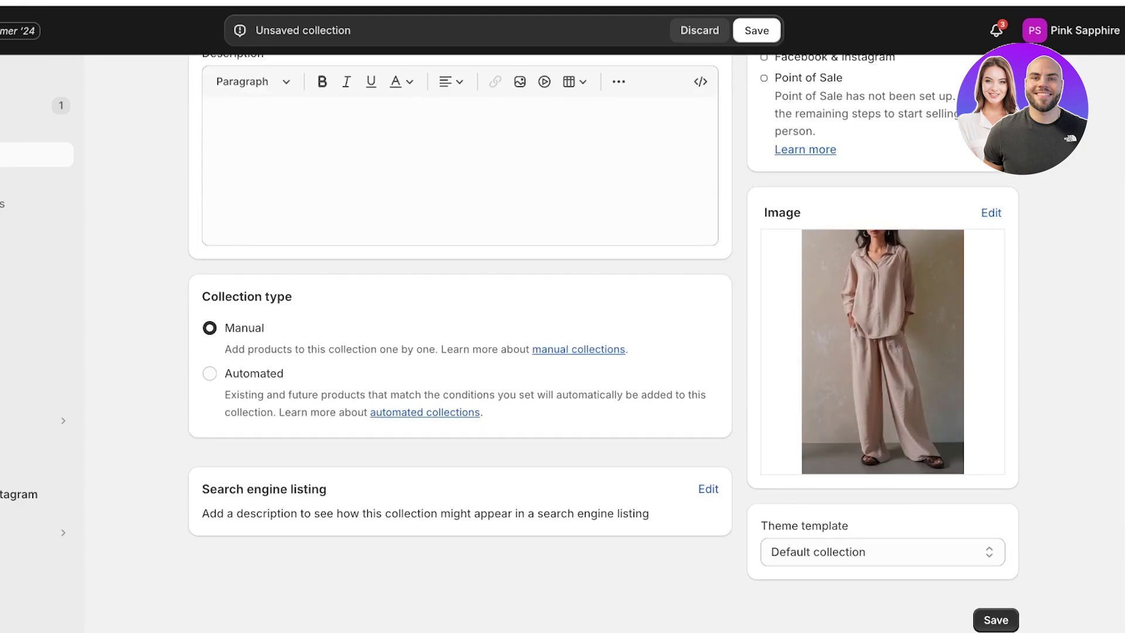
{"action": "left_click", "coordinate": [996, 620]}
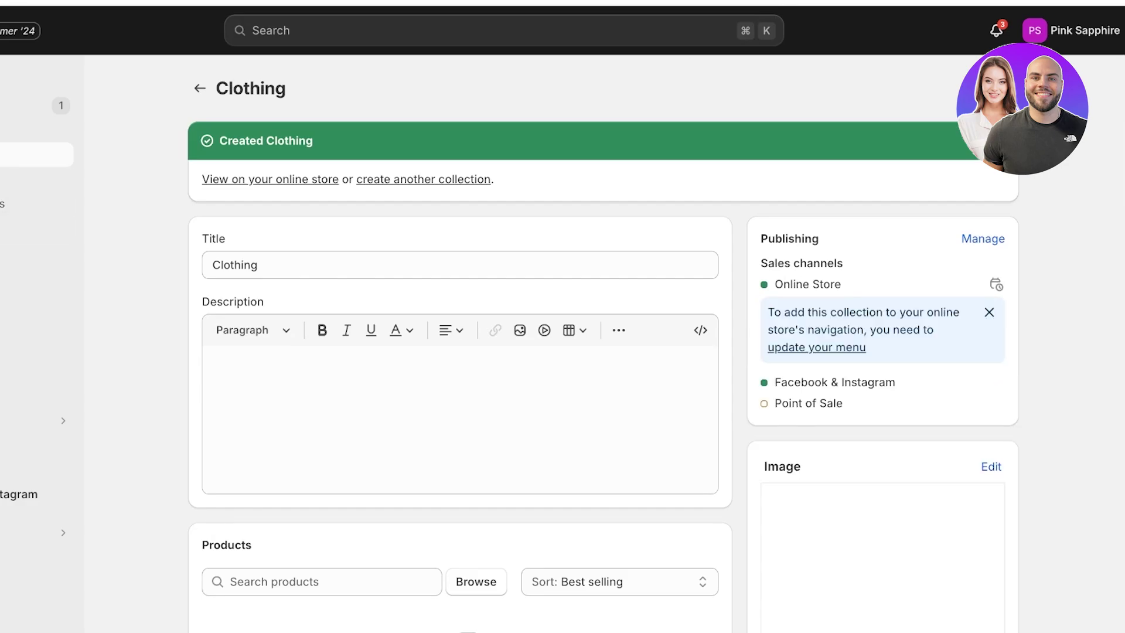
Create and save another manual collection titled Dresses, using the photo of the olive-yellow two-piece outfit
{"action": "key", "text": "super+bracketleft"}
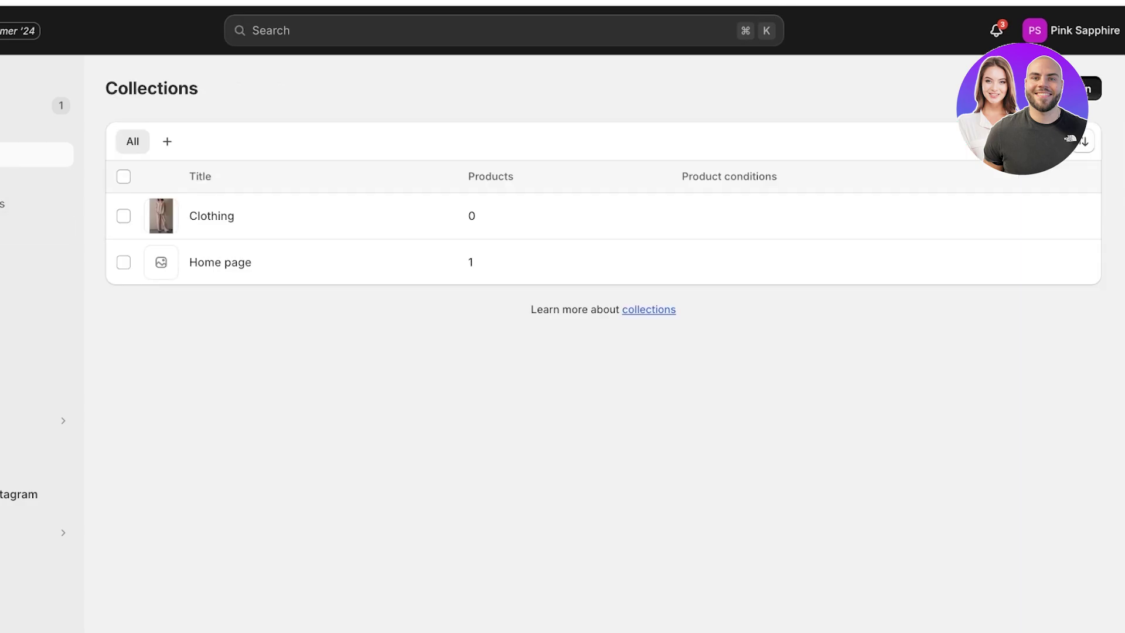
{"action": "left_click", "coordinate": [1049, 88]}
{"action": "left_click", "coordinate": [460, 171]}
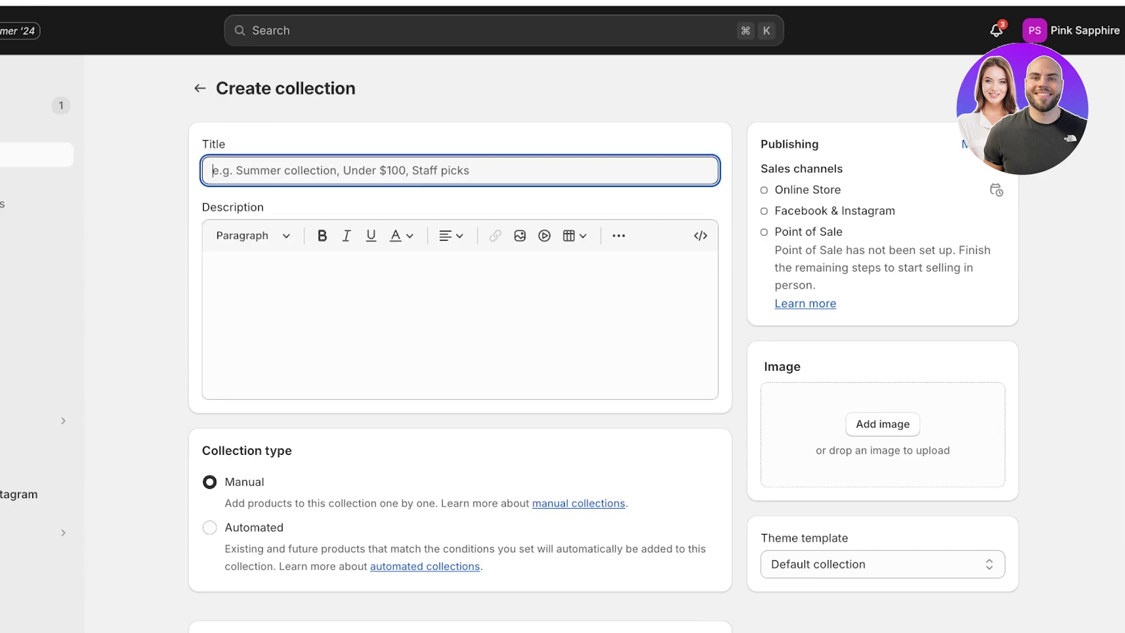
{"action": "type", "text": "Dresses"}
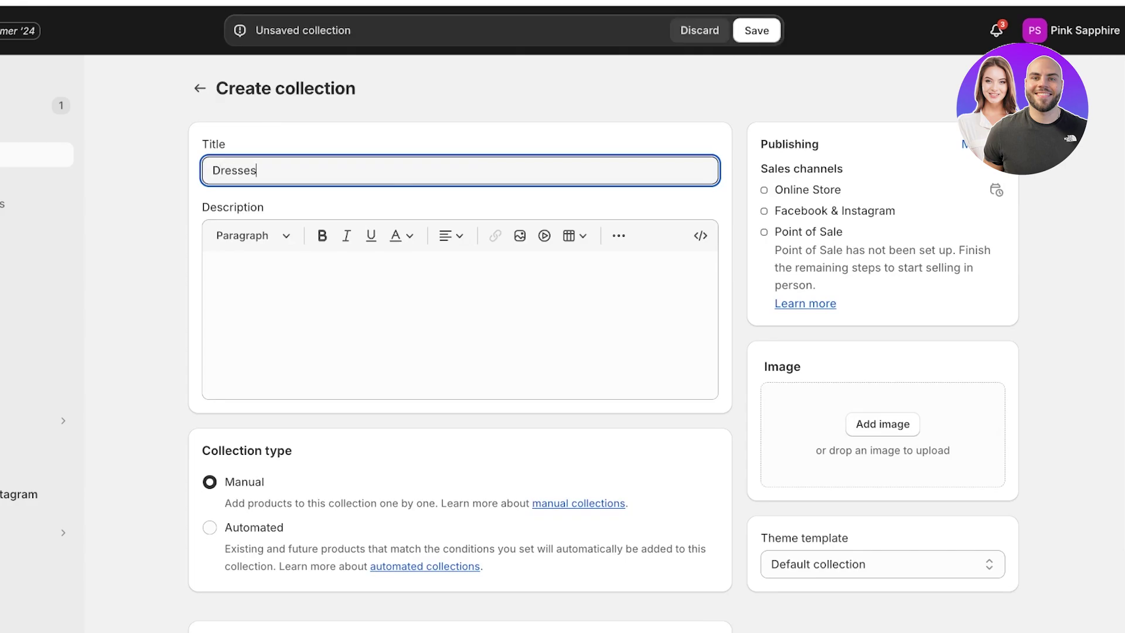
{"action": "scroll", "coordinate": [562, 317], "scroll_direction": "down", "scroll_amount": 2}
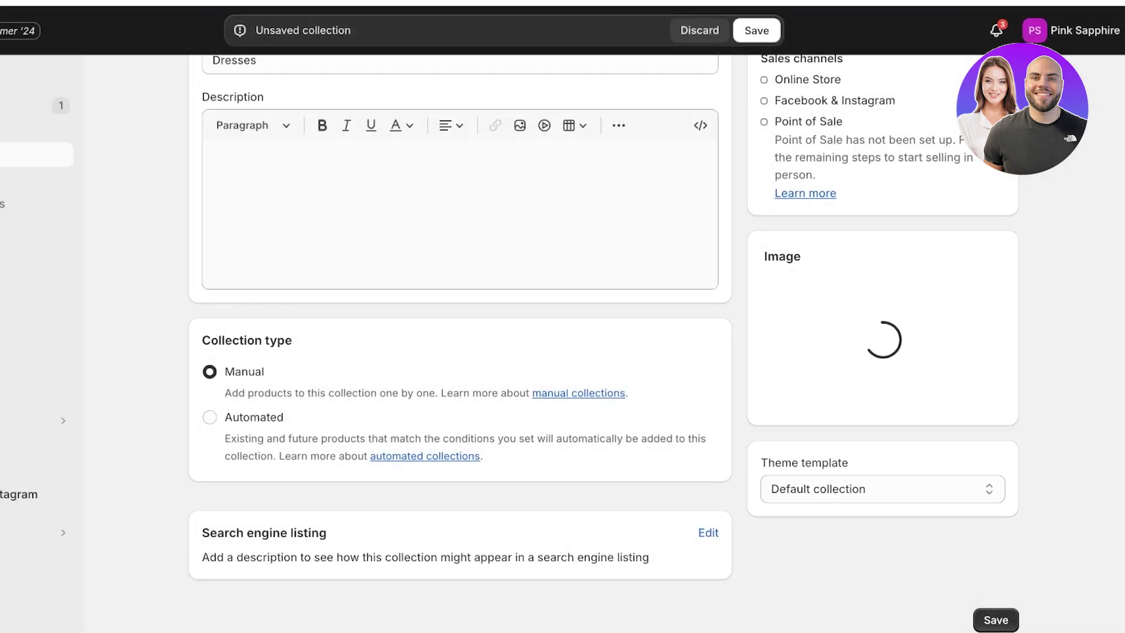
{"action": "scroll", "coordinate": [563, 340], "scroll_direction": "down", "scroll_amount": 1}
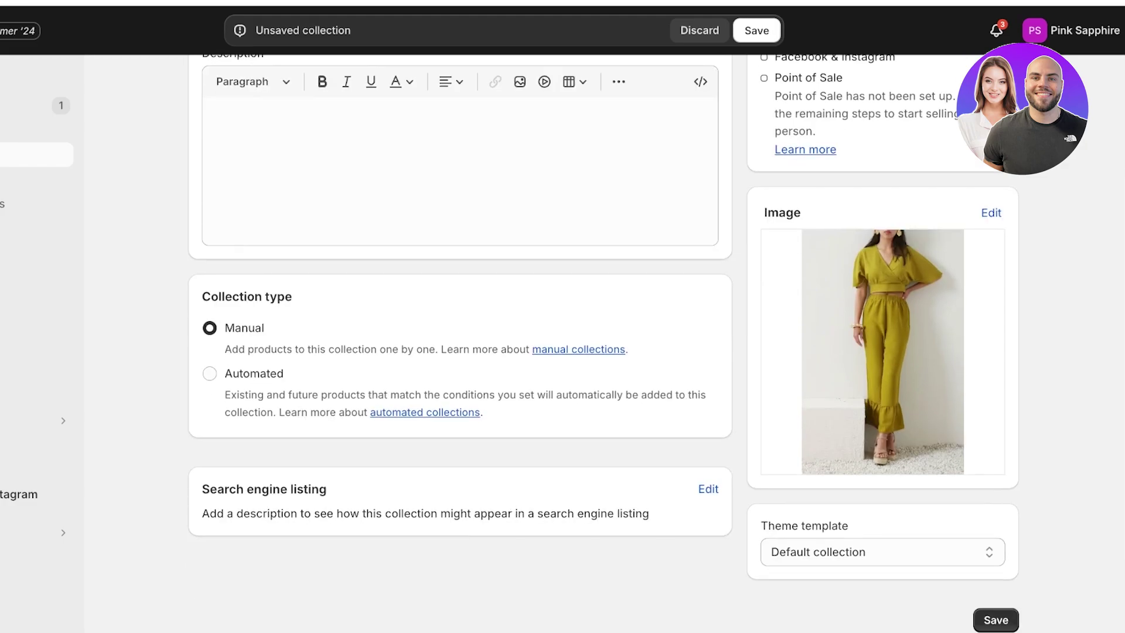
{"action": "left_click", "coordinate": [996, 620]}
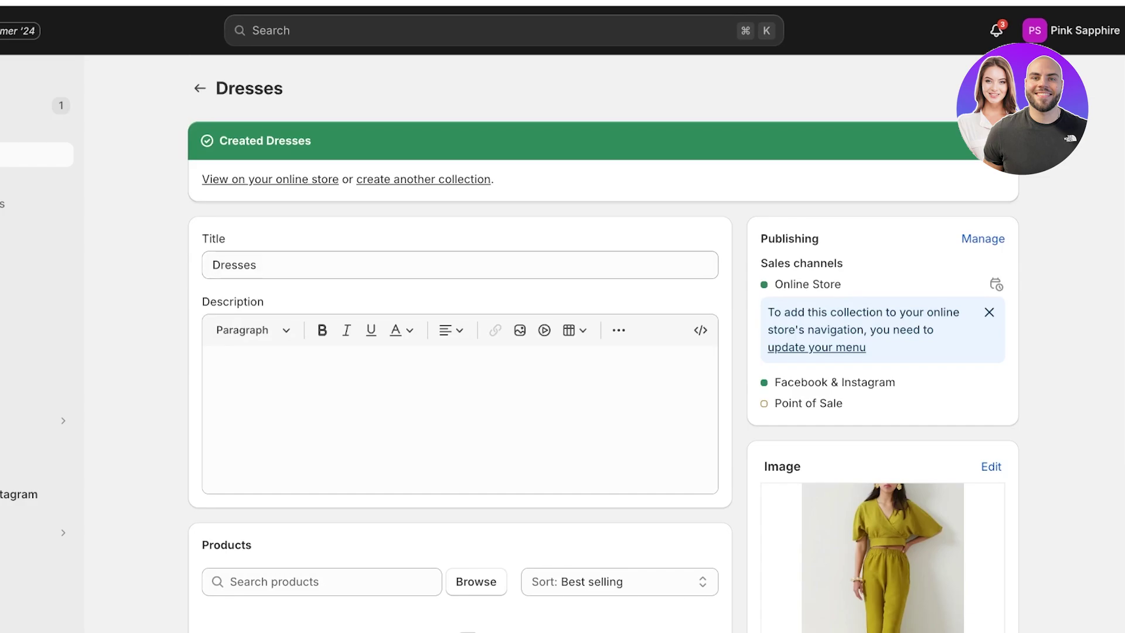
Create and save a further manual collection titled T-shirts, with an uploaded collection image
{"action": "left_click", "coordinate": [423, 179]}
{"action": "left_click", "coordinate": [403, 170]}
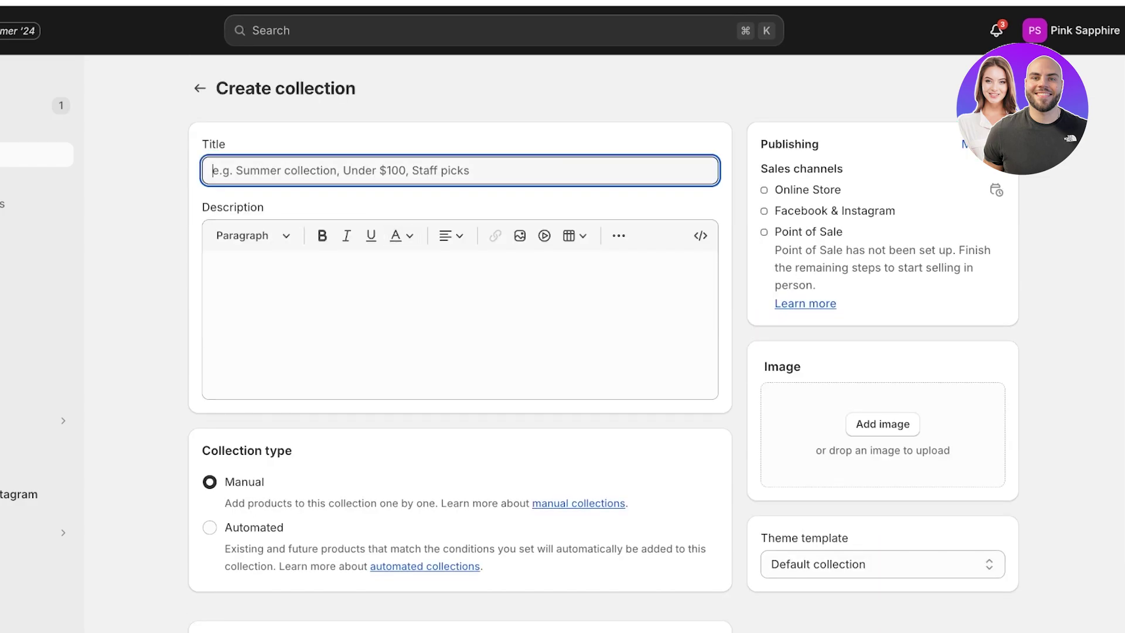
{"action": "type", "text": "T"}
{"action": "type", "text": "-shirt"}
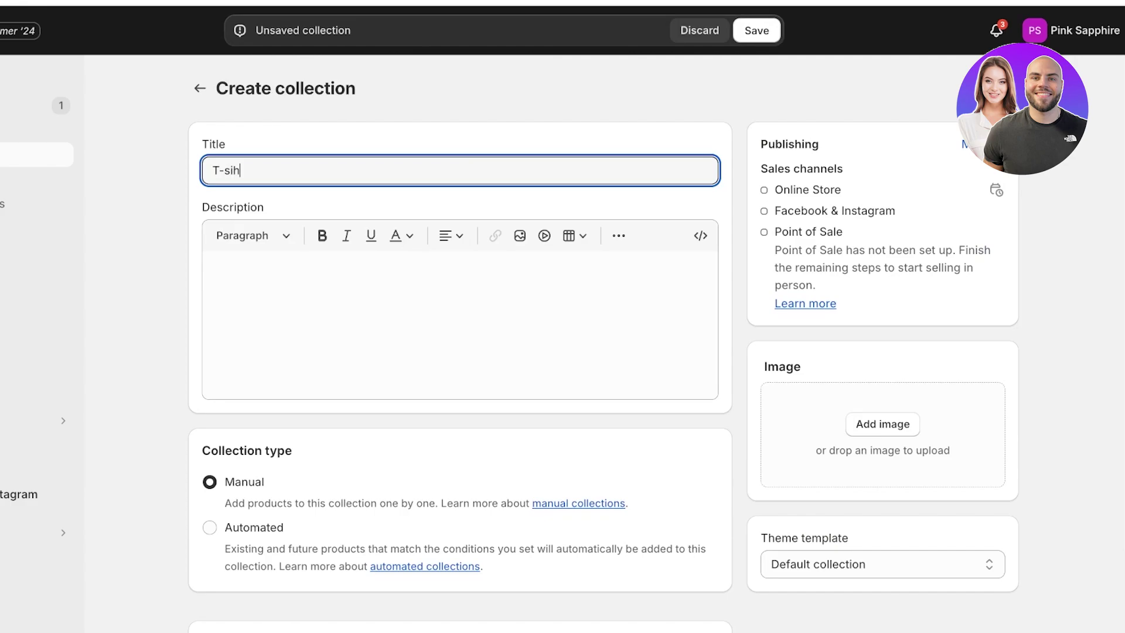
{"action": "type", "text": "s"}
{"action": "scroll", "coordinate": [604, 343], "scroll_direction": "down", "scroll_amount": 2}
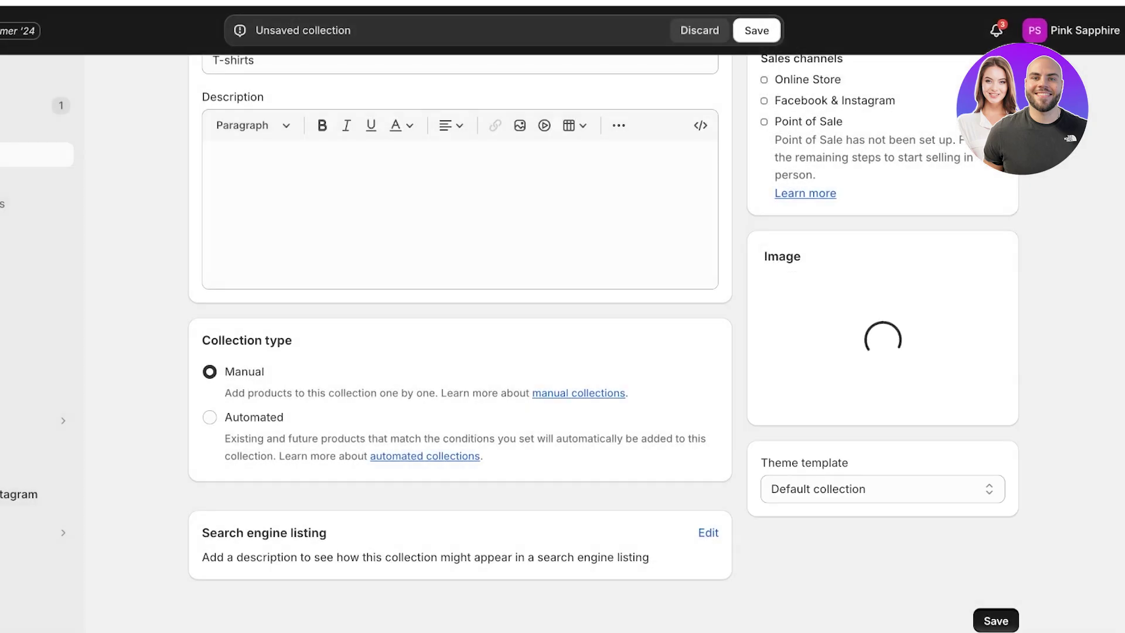
{"action": "key", "text": "ctrl+s"}
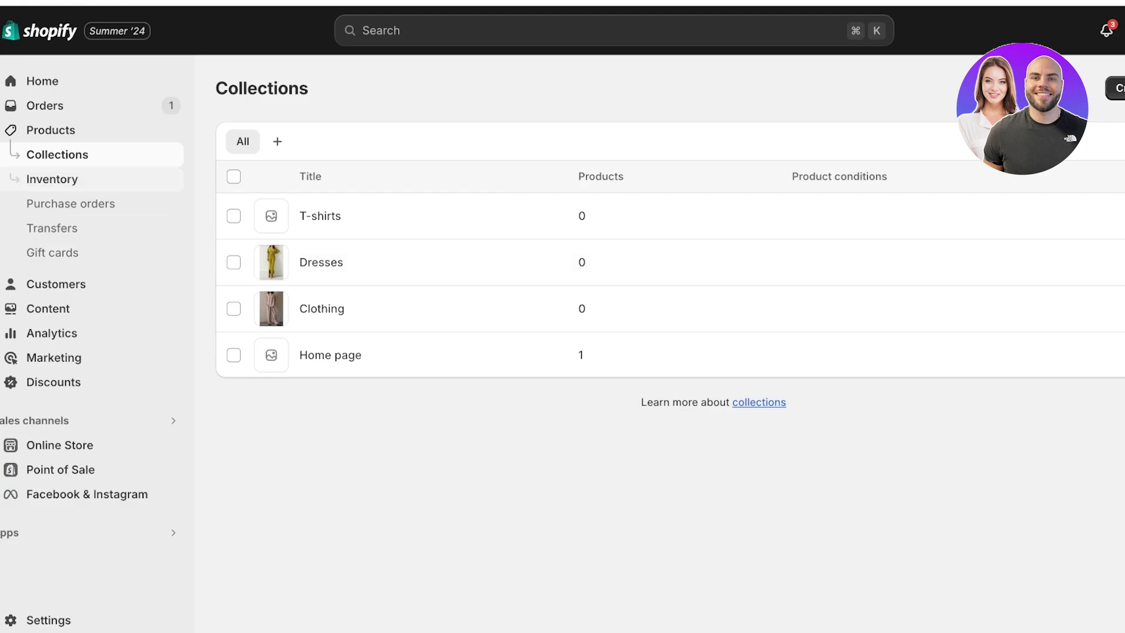
Open the color body con dress product and assign it to the Clothing, Dresses and Home page collections
{"action": "left_click", "coordinate": [50, 130]}
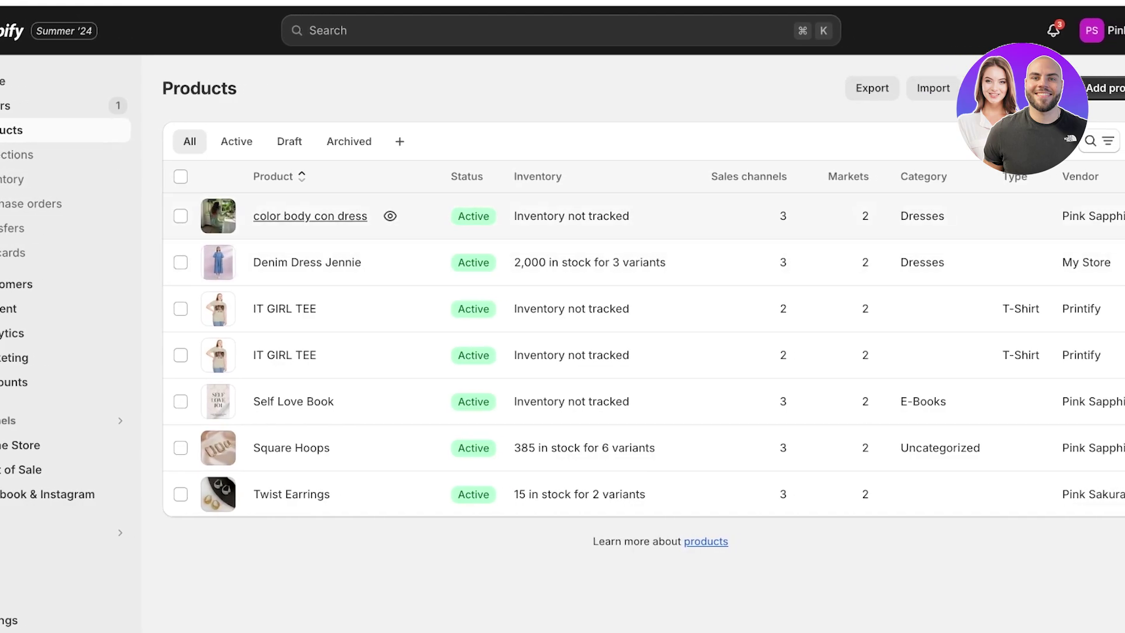
{"action": "left_click", "coordinate": [310, 215]}
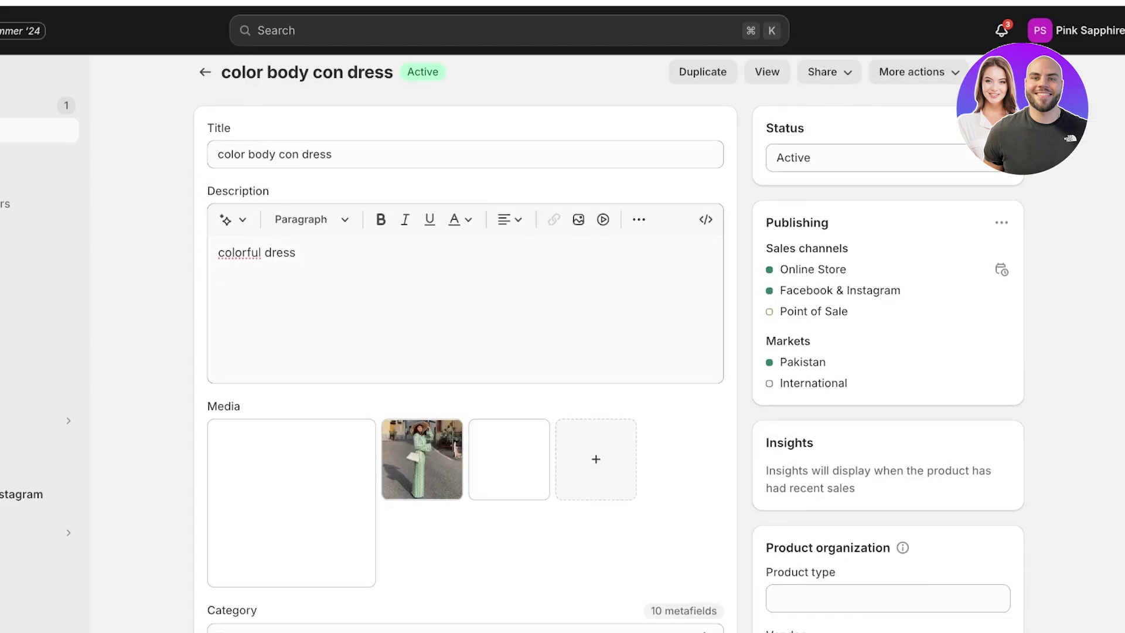
{"action": "scroll", "coordinate": [466, 346], "scroll_direction": "down", "scroll_amount": 5}
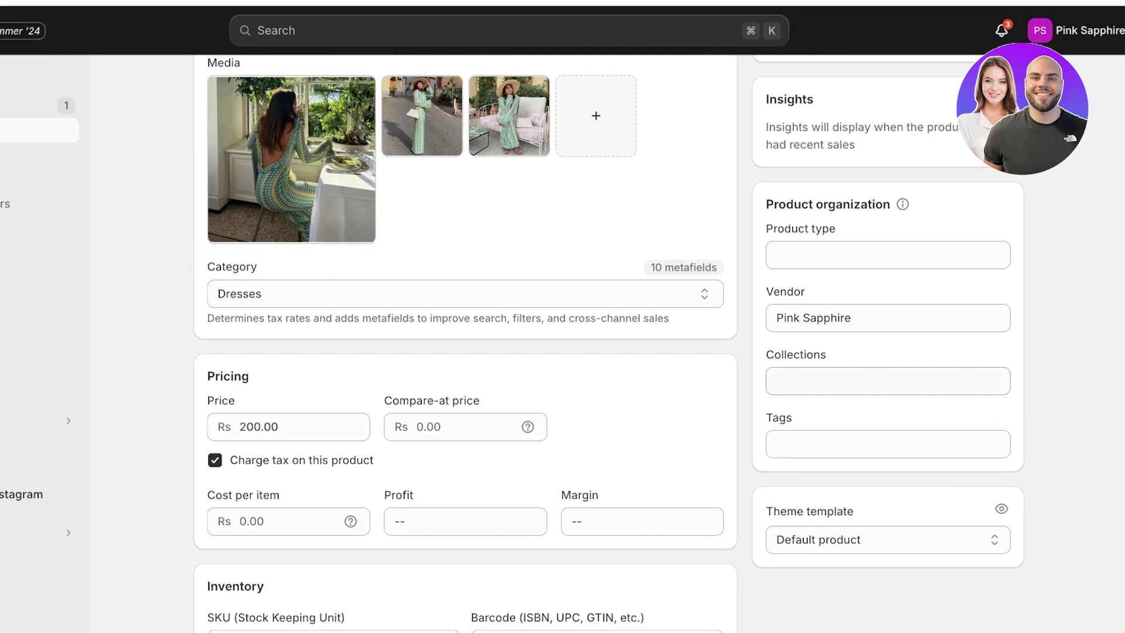
{"action": "left_click", "coordinate": [887, 381]}
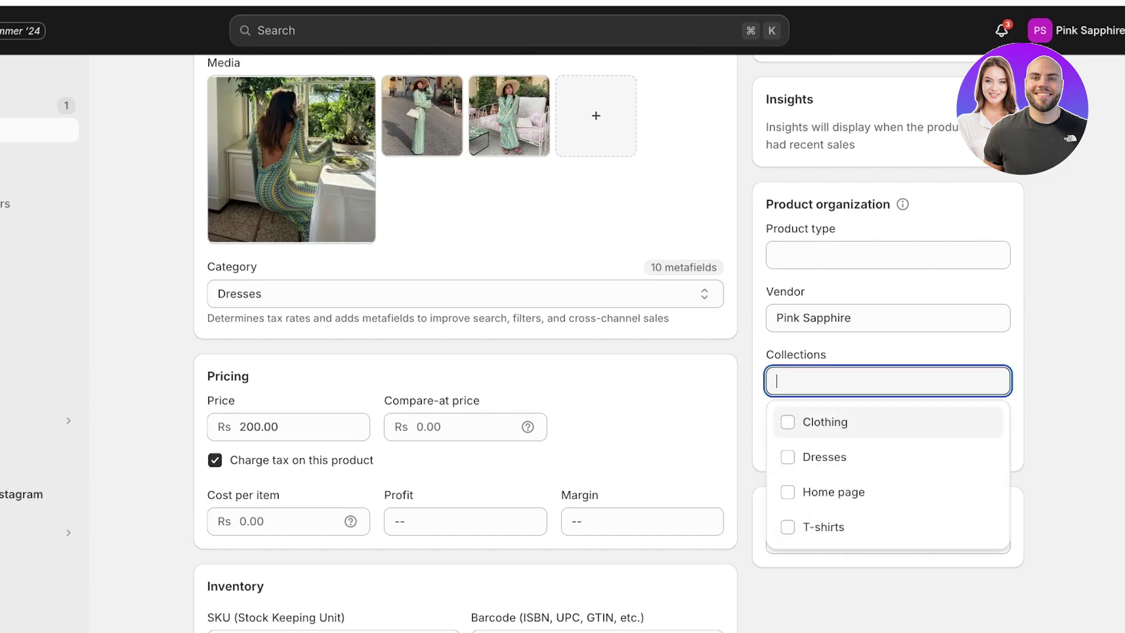
{"action": "left_click", "coordinate": [788, 422]}
{"action": "left_click", "coordinate": [788, 457]}
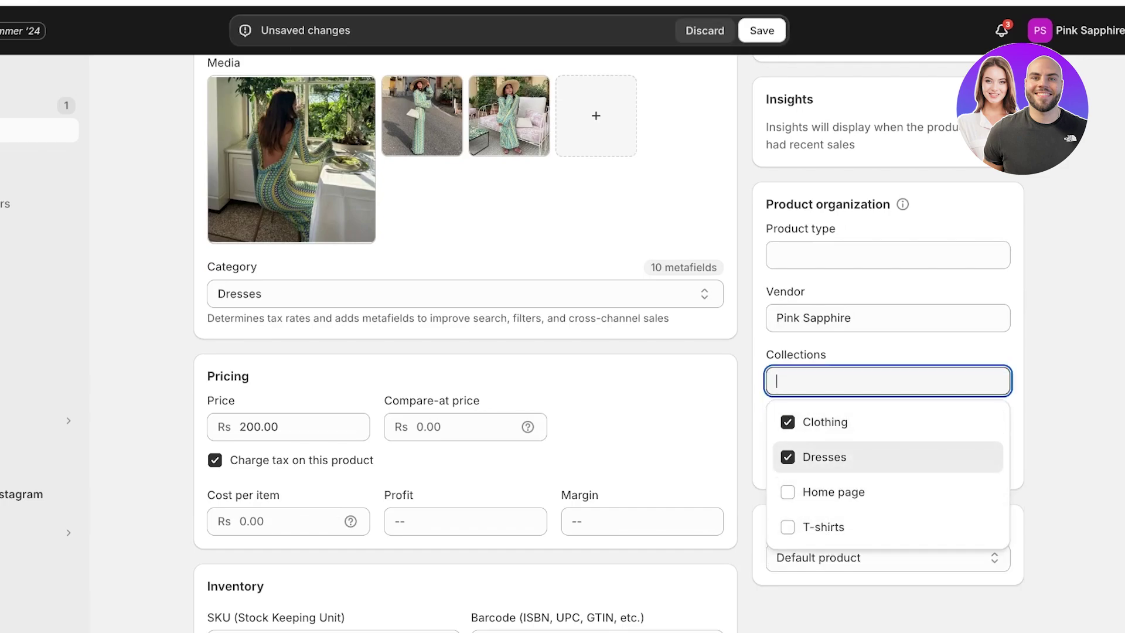
{"action": "left_click", "coordinate": [788, 492]}
{"action": "key", "text": "Escape"}
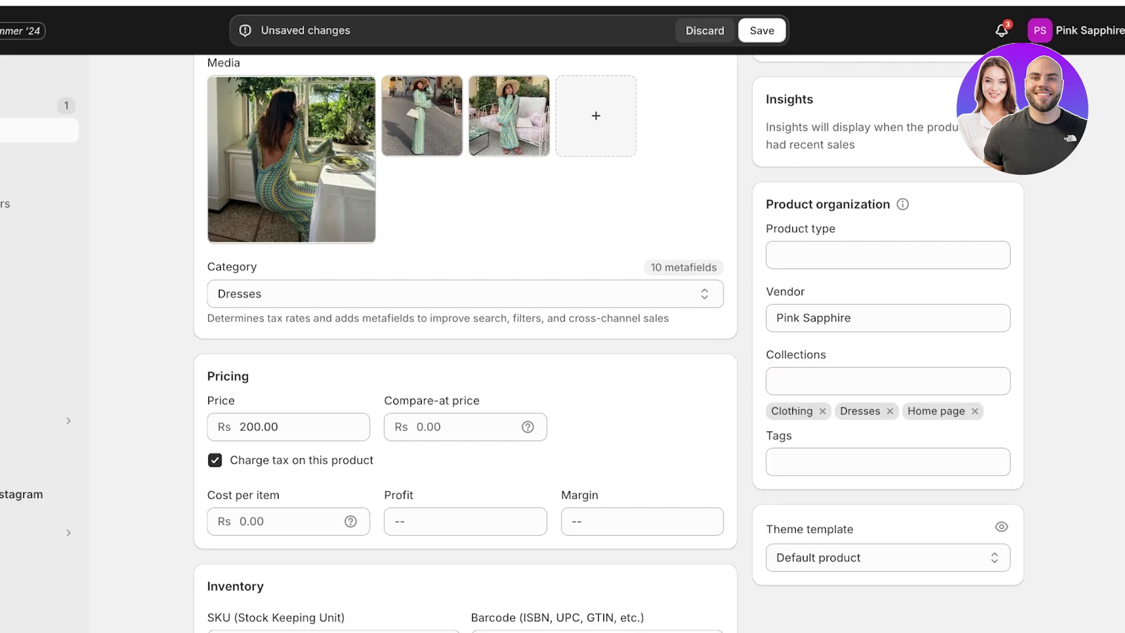
Save the color body con dress product and return to the product list
{"action": "scroll", "coordinate": [465, 343], "scroll_direction": "up", "scroll_amount": 6}
{"action": "scroll", "coordinate": [466, 343], "scroll_direction": "down", "scroll_amount": 4}
{"action": "scroll", "coordinate": [465, 343], "scroll_direction": "up", "scroll_amount": 4}
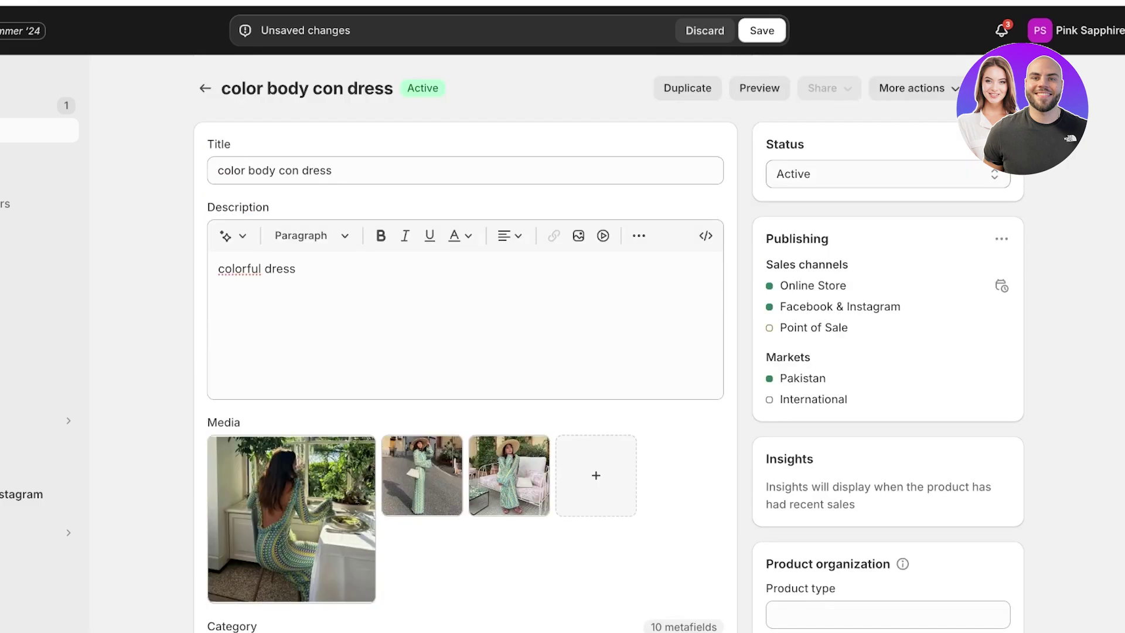
{"action": "left_click", "coordinate": [761, 30]}
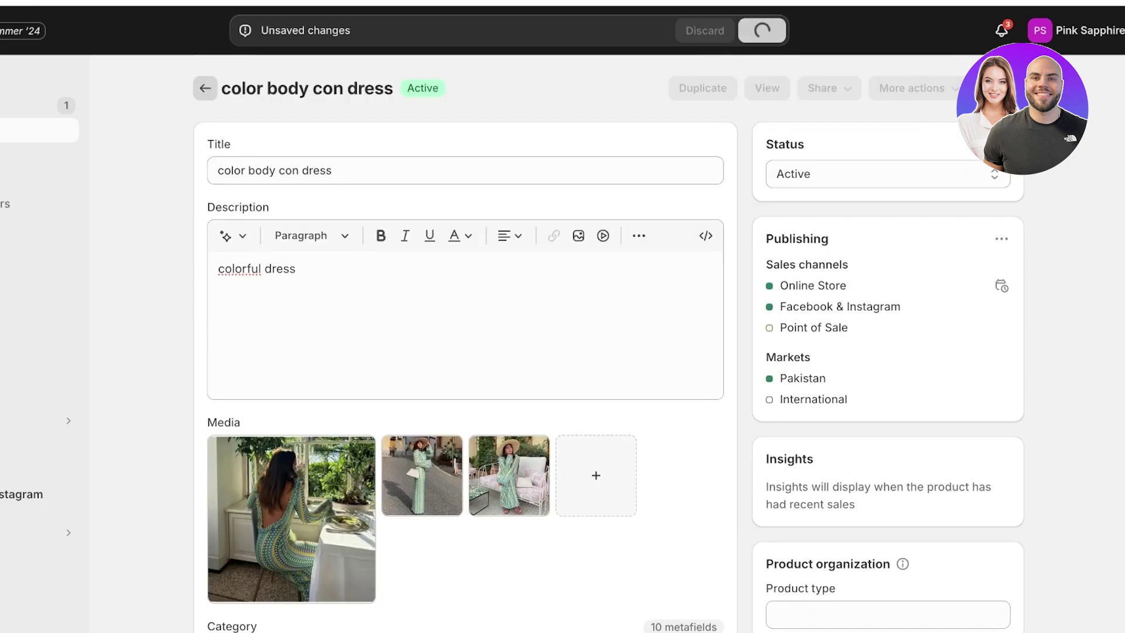
{"action": "left_click", "coordinate": [204, 88]}
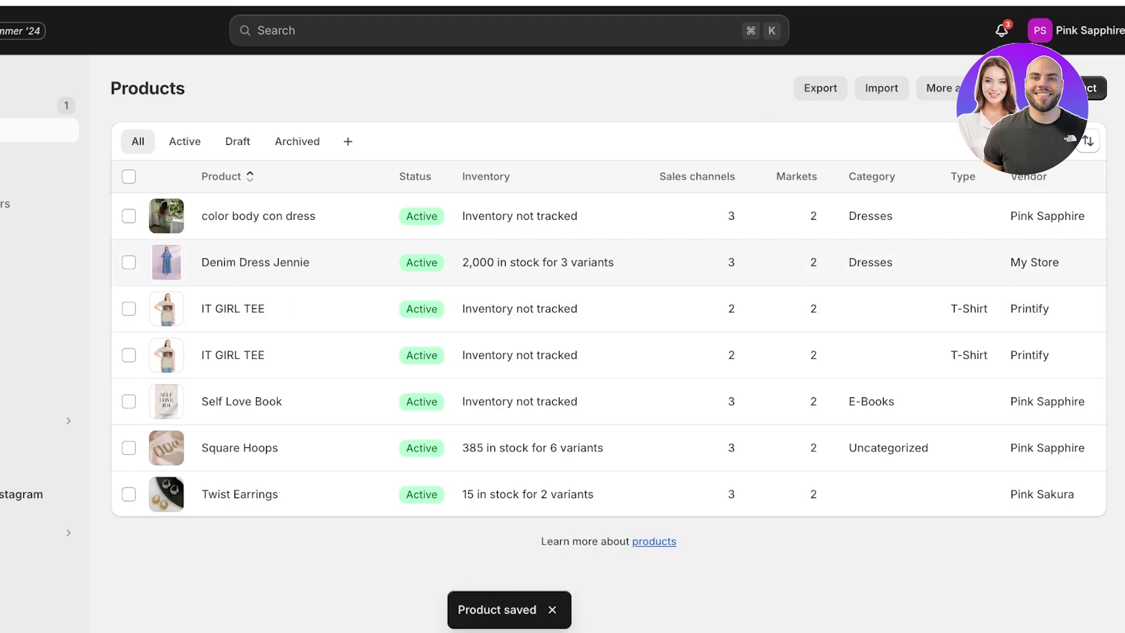
Open the Denim Dress Jennie product and assign it to the Clothing, Dresses and Home page collections
{"action": "left_click", "coordinate": [255, 262]}
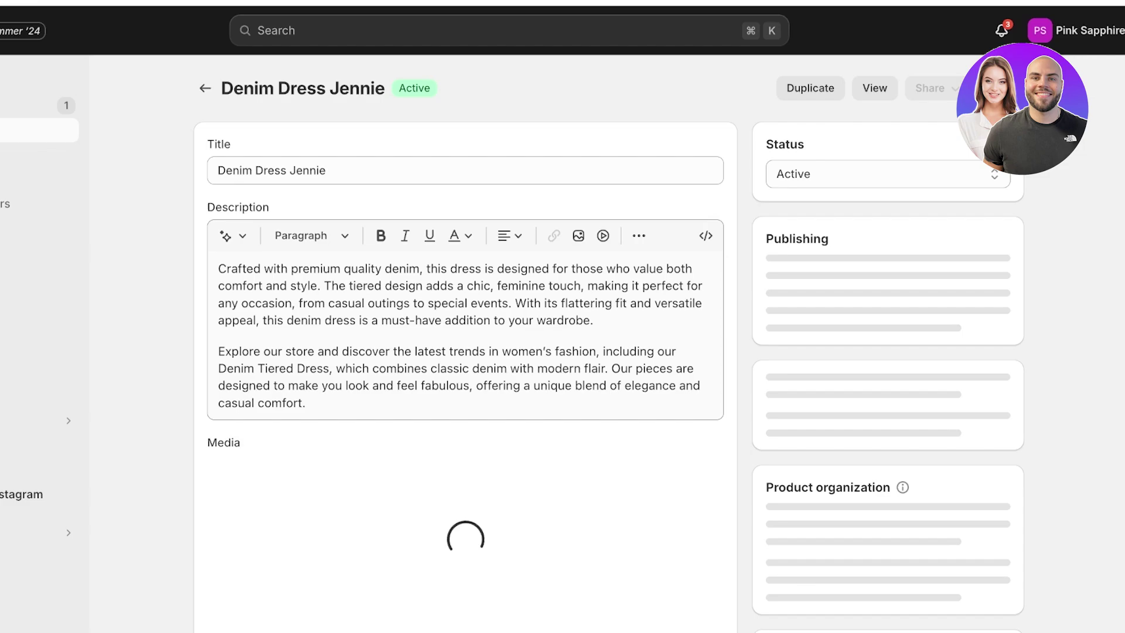
{"action": "scroll", "coordinate": [466, 344], "scroll_direction": "down", "scroll_amount": 4}
{"action": "scroll", "coordinate": [465, 344], "scroll_direction": "down", "scroll_amount": 3}
{"action": "left_click", "coordinate": [888, 343]}
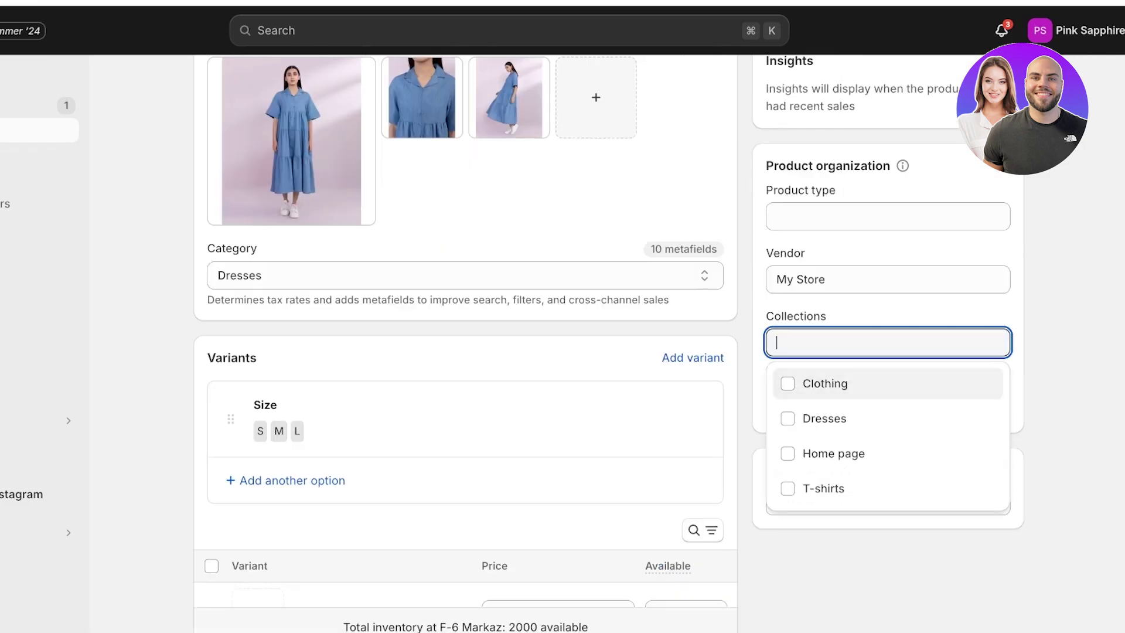
{"action": "left_click", "coordinate": [787, 383]}
{"action": "left_click", "coordinate": [787, 418]}
{"action": "left_click", "coordinate": [787, 453]}
{"action": "key", "text": "Escape"}
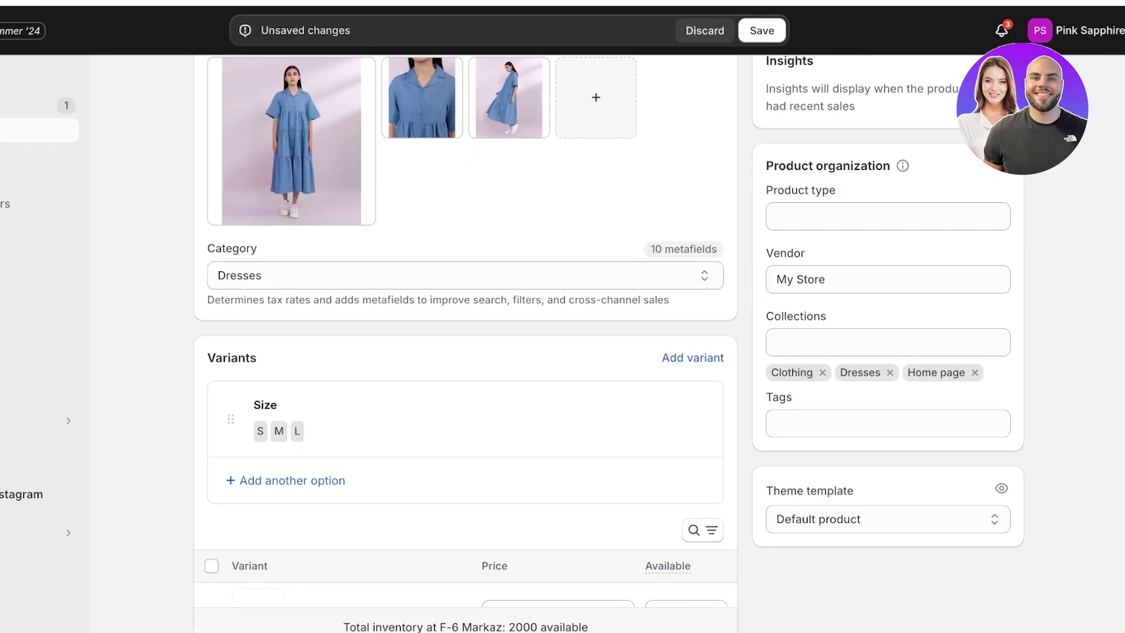
Save the Denim Dress Jennie product and return to the product list
{"action": "scroll", "coordinate": [465, 343], "scroll_direction": "up", "scroll_amount": 7}
{"action": "left_click", "coordinate": [762, 31]}
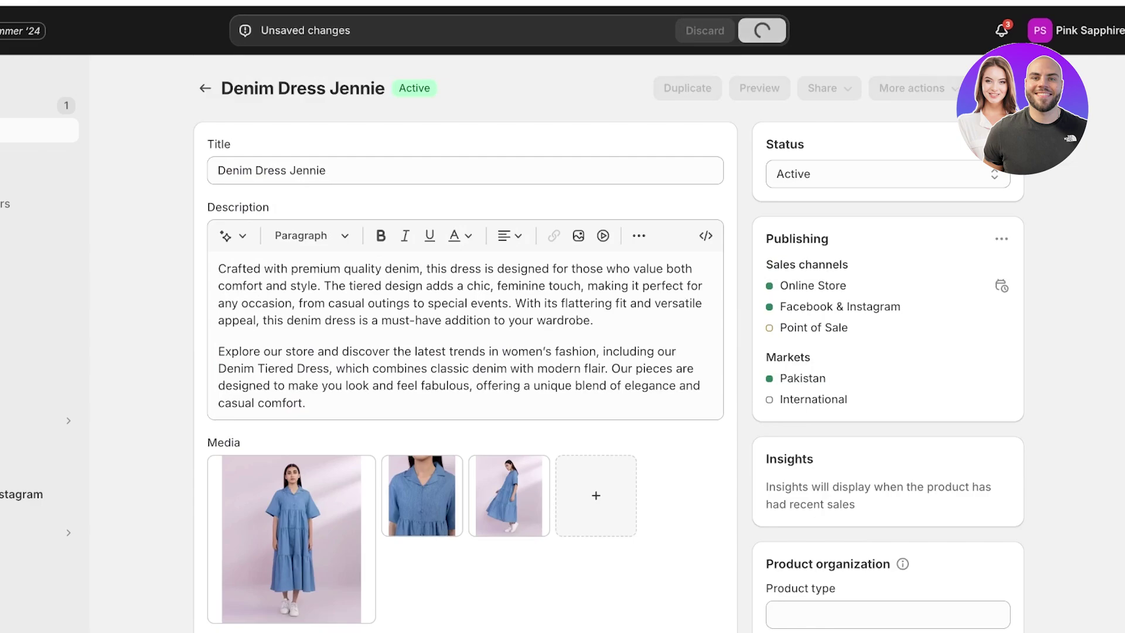
{"action": "left_click", "coordinate": [205, 88]}
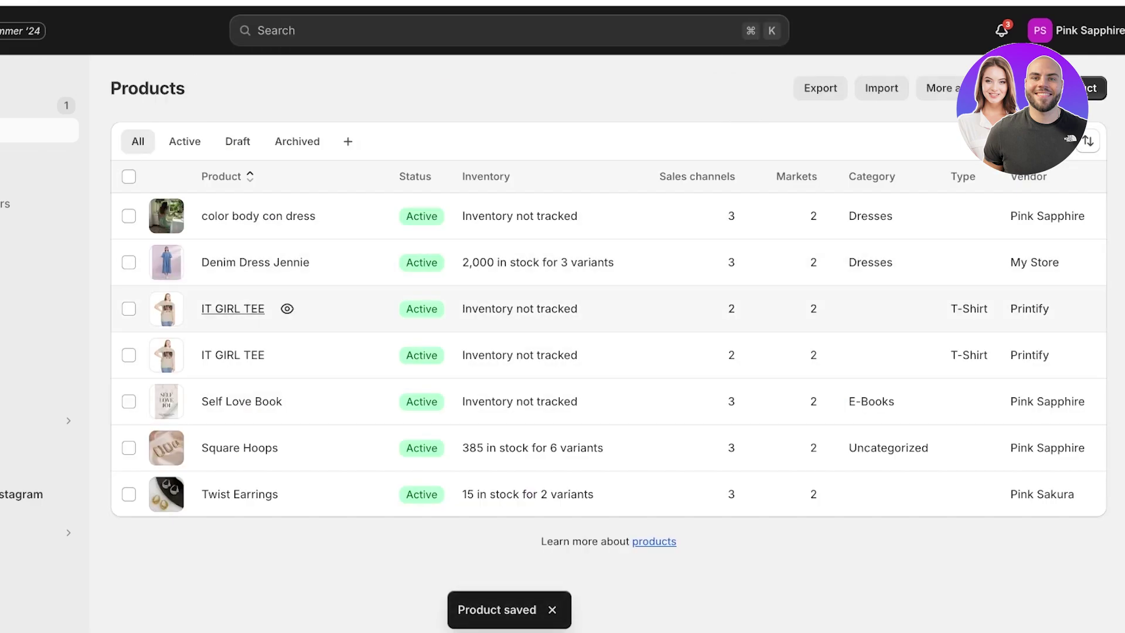
Assign the first IT GIRL TEE product to the Clothing and T-shirts collections and save it
{"action": "left_click", "coordinate": [232, 308]}
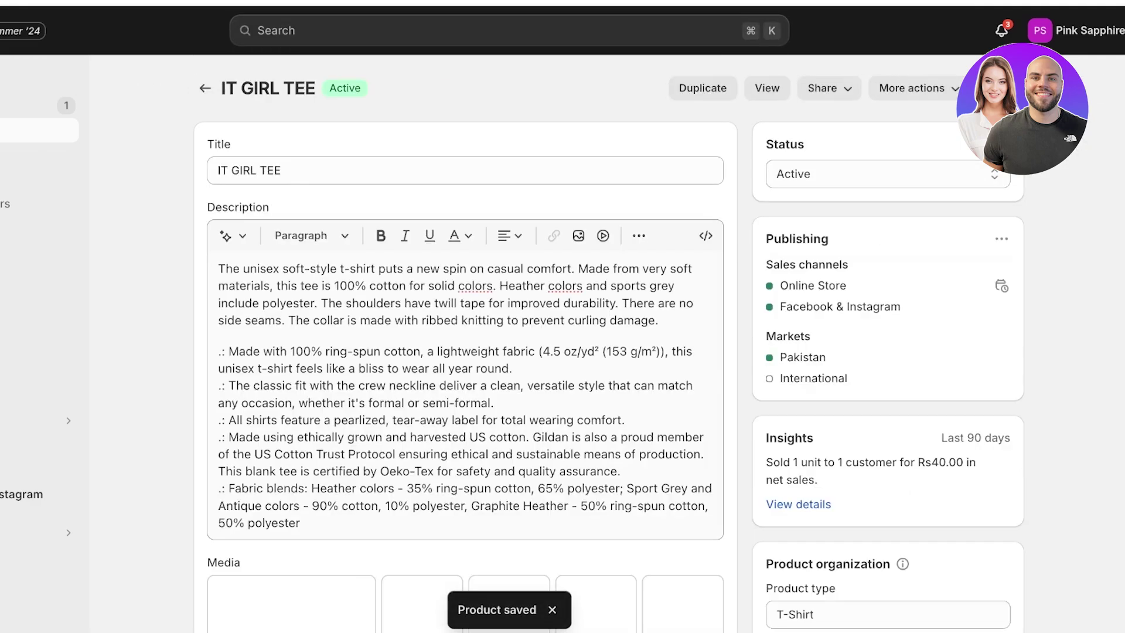
{"action": "scroll", "coordinate": [466, 351], "scroll_direction": "down", "scroll_amount": 3}
{"action": "scroll", "coordinate": [465, 351], "scroll_direction": "down", "scroll_amount": 3}
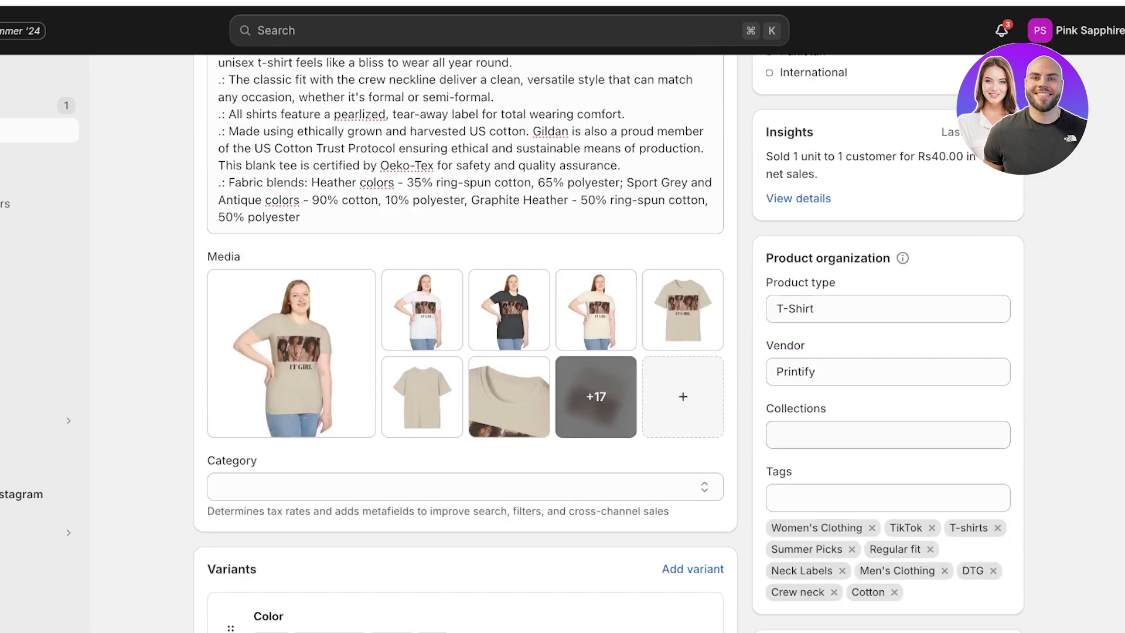
{"action": "left_click", "coordinate": [887, 434]}
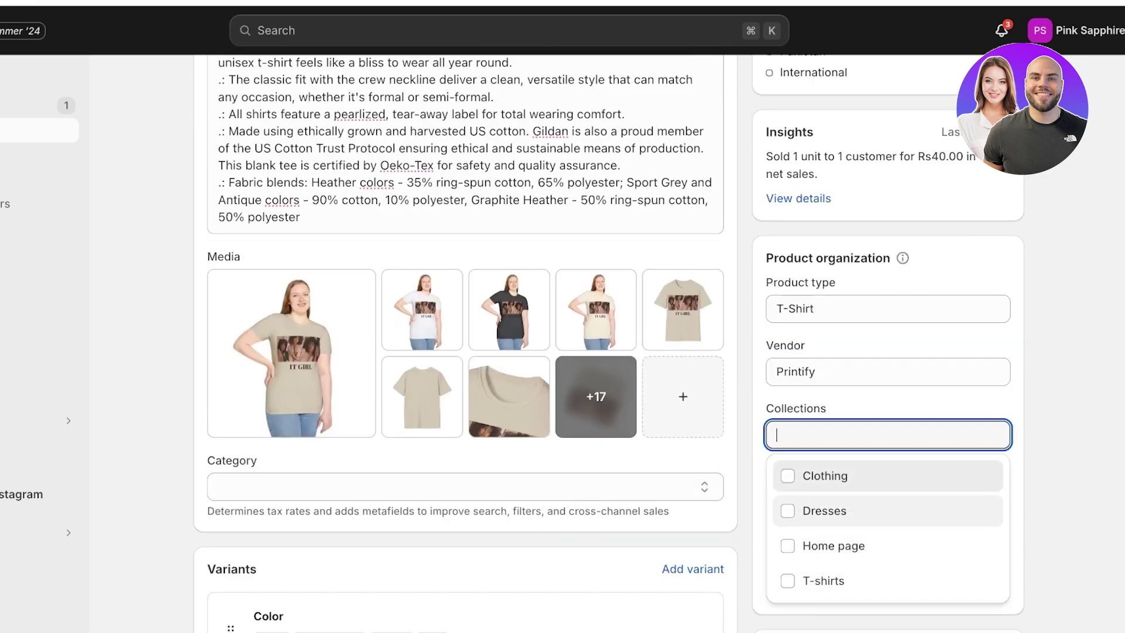
{"action": "left_click", "coordinate": [787, 475]}
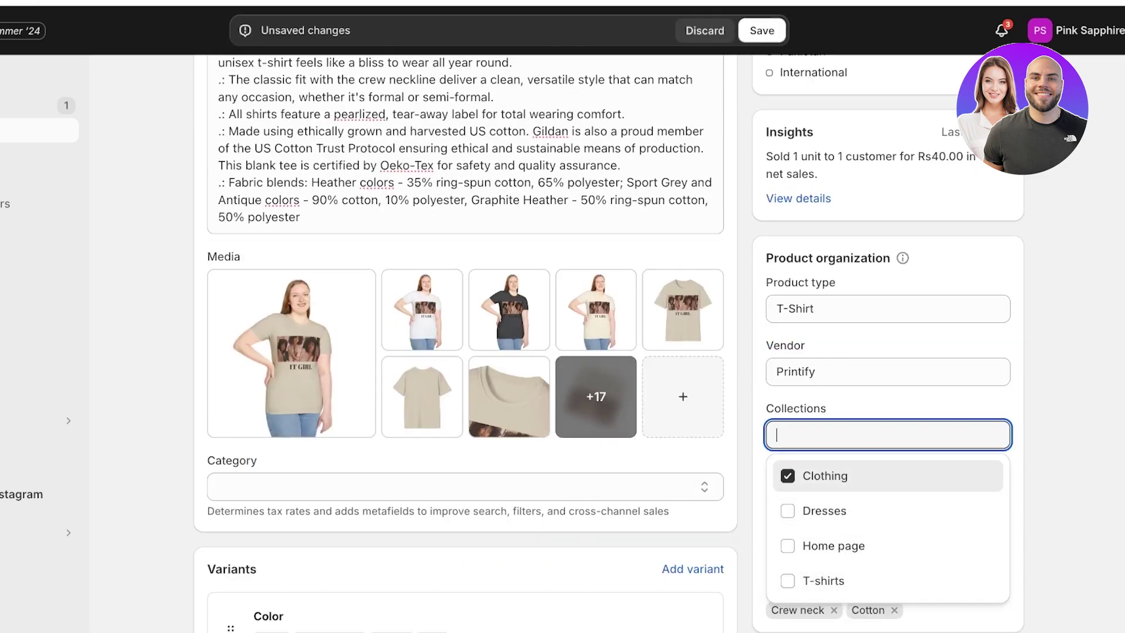
{"action": "left_click", "coordinate": [823, 580]}
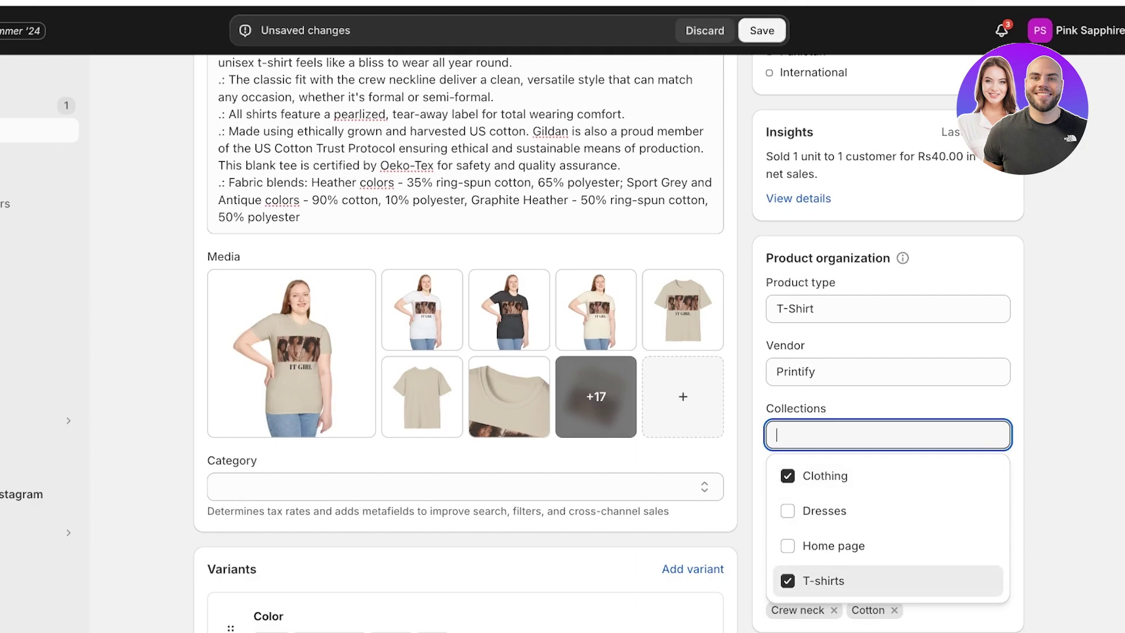
{"action": "left_click", "coordinate": [761, 30]}
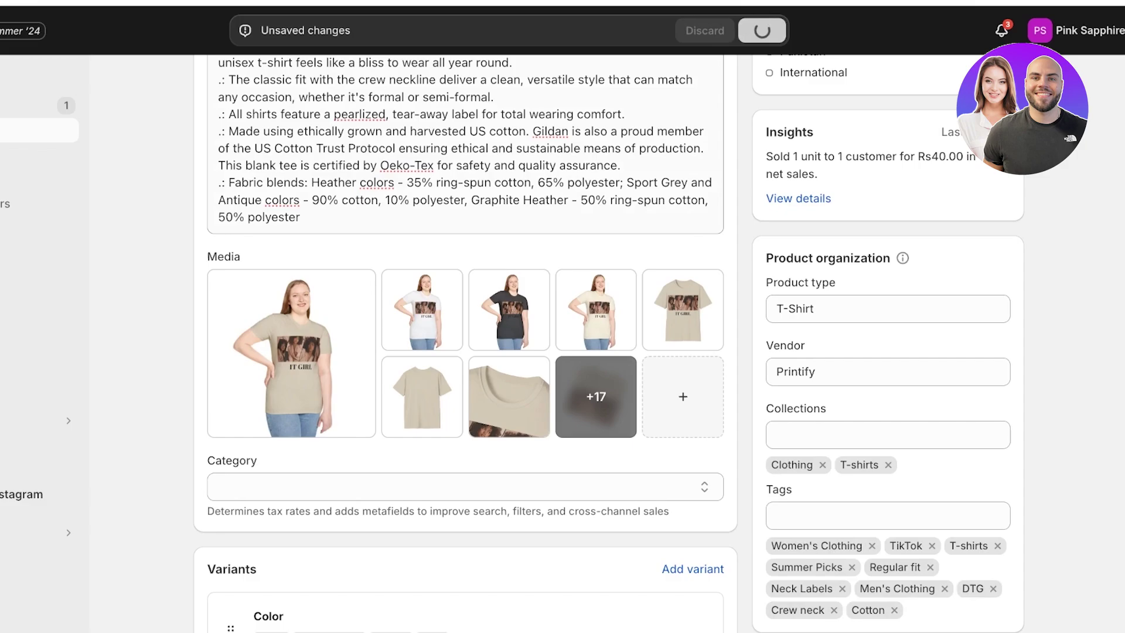
Open the Main menu for editing in the online store's navigation settings
{"action": "left_click", "coordinate": [36, 81]}
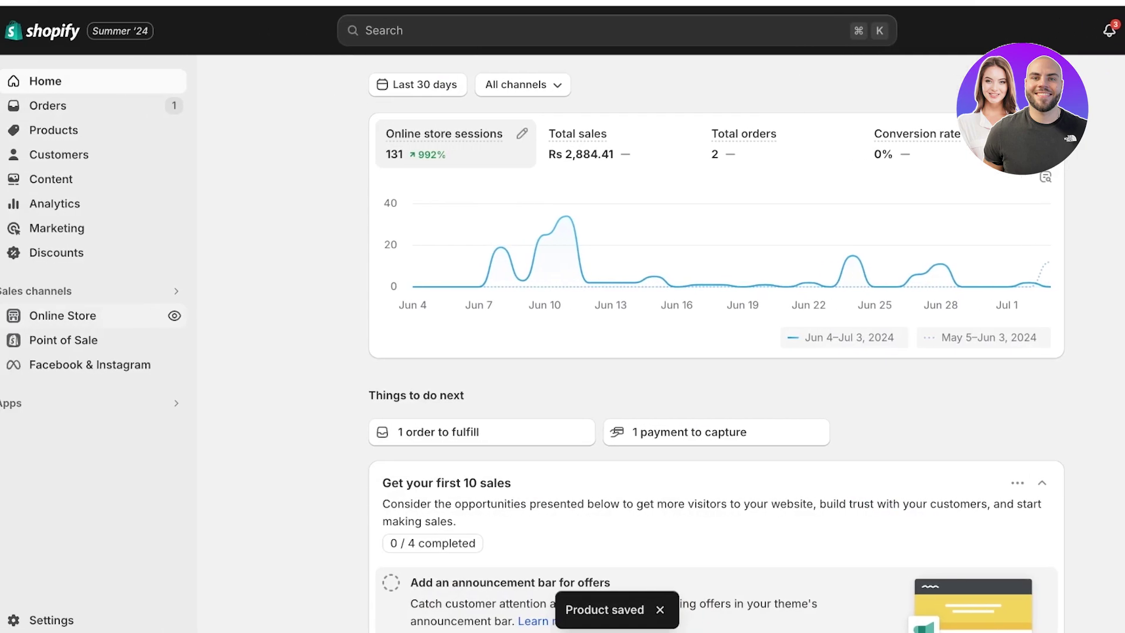
{"action": "left_click", "coordinate": [63, 316]}
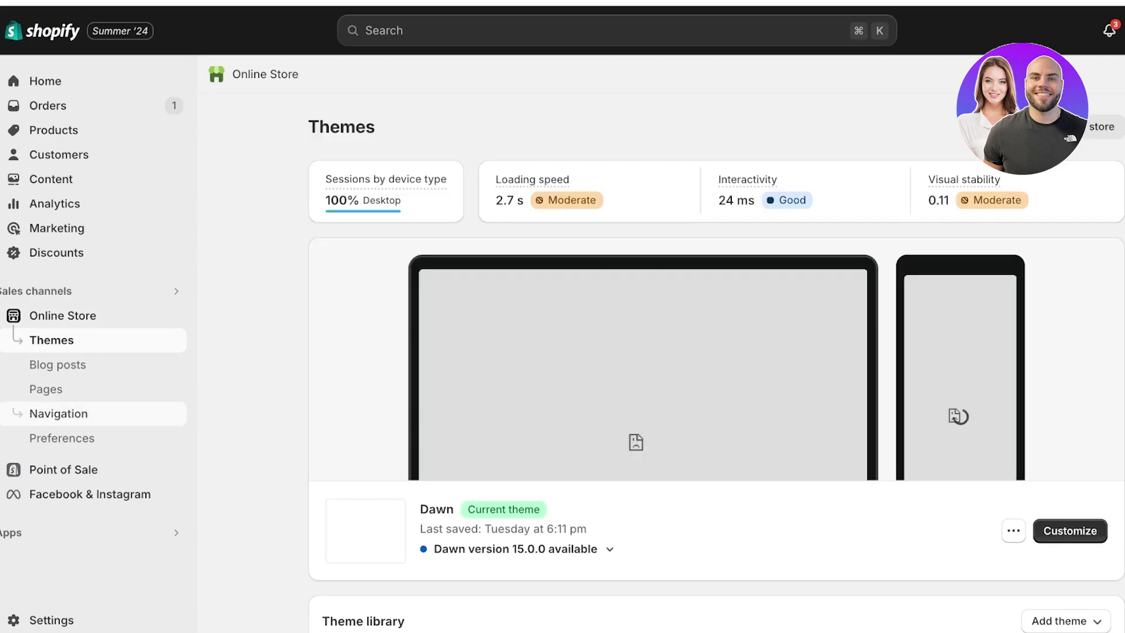
{"action": "left_click", "coordinate": [58, 414]}
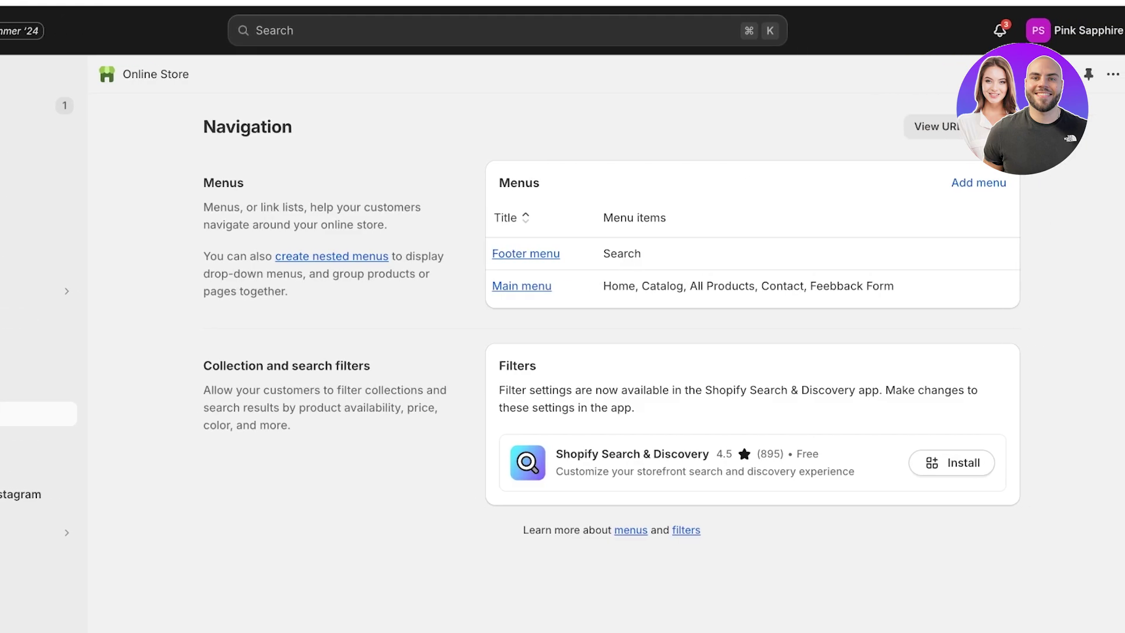
{"action": "left_click", "coordinate": [522, 286]}
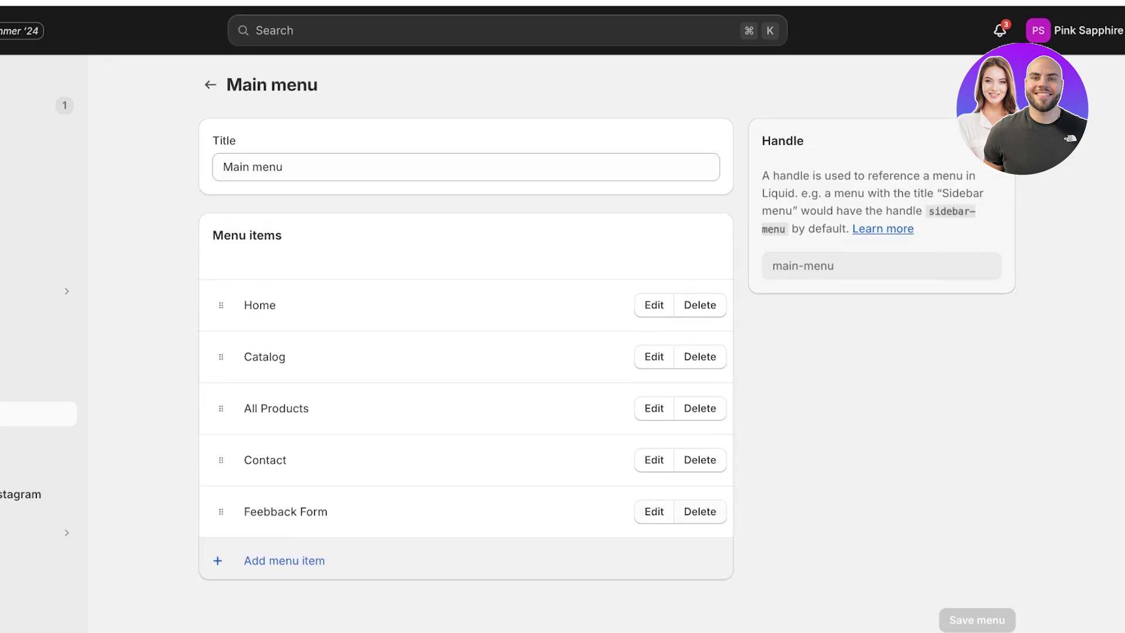
Delete the Feebback Form and Catalog items from the Main menu
{"action": "left_click", "coordinate": [700, 511]}
{"action": "left_click", "coordinate": [795, 379]}
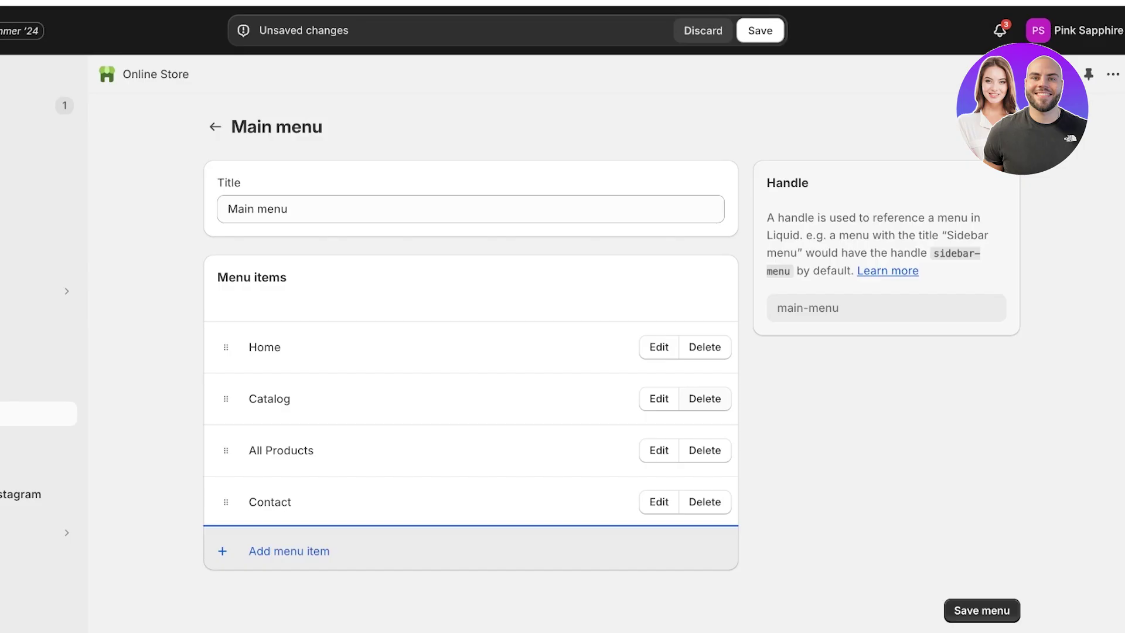
{"action": "left_click", "coordinate": [705, 399]}
{"action": "left_click", "coordinate": [795, 380]}
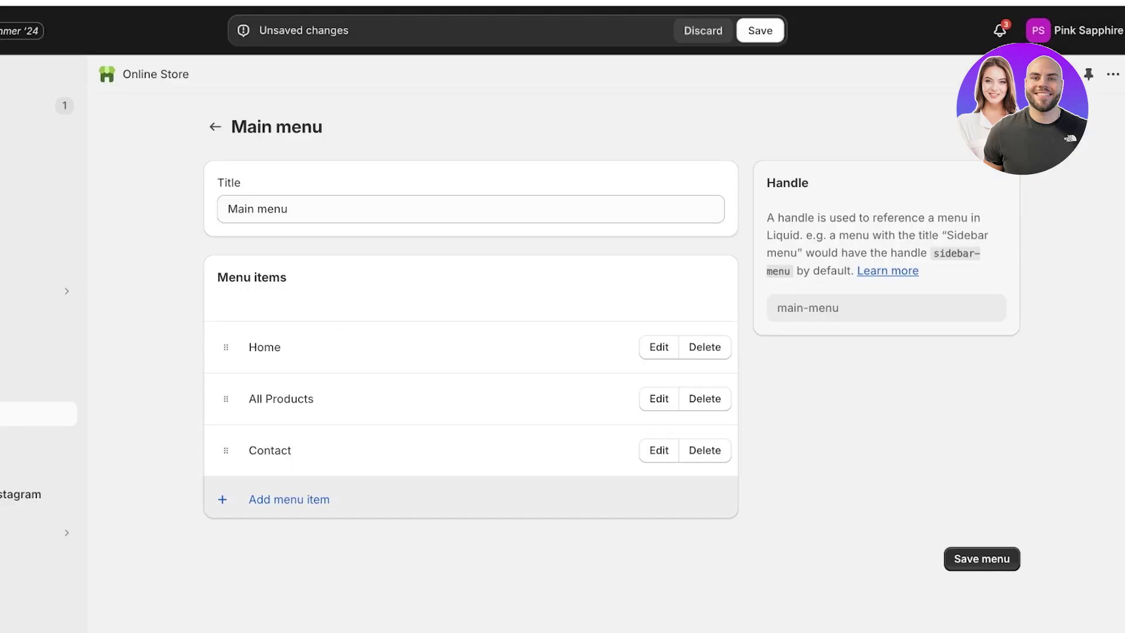
Add a menu item named Clothing to the Main menu, linked to the Clothing collection
{"action": "left_click", "coordinate": [289, 500]}
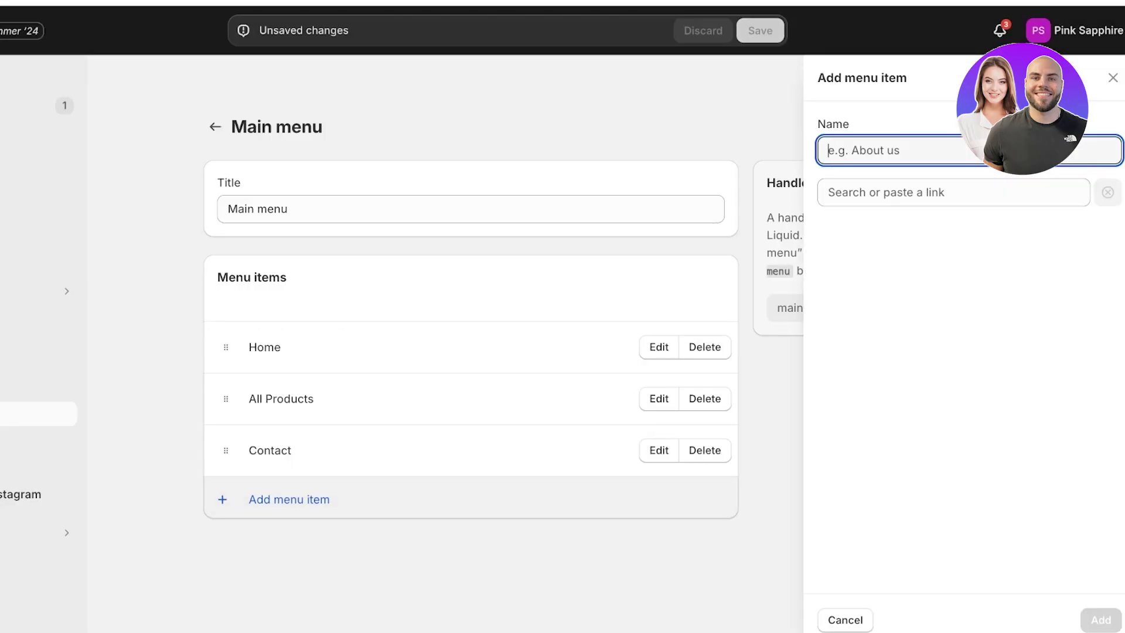
{"action": "type", "text": "Clothing"}
{"action": "left_click", "coordinate": [953, 192]}
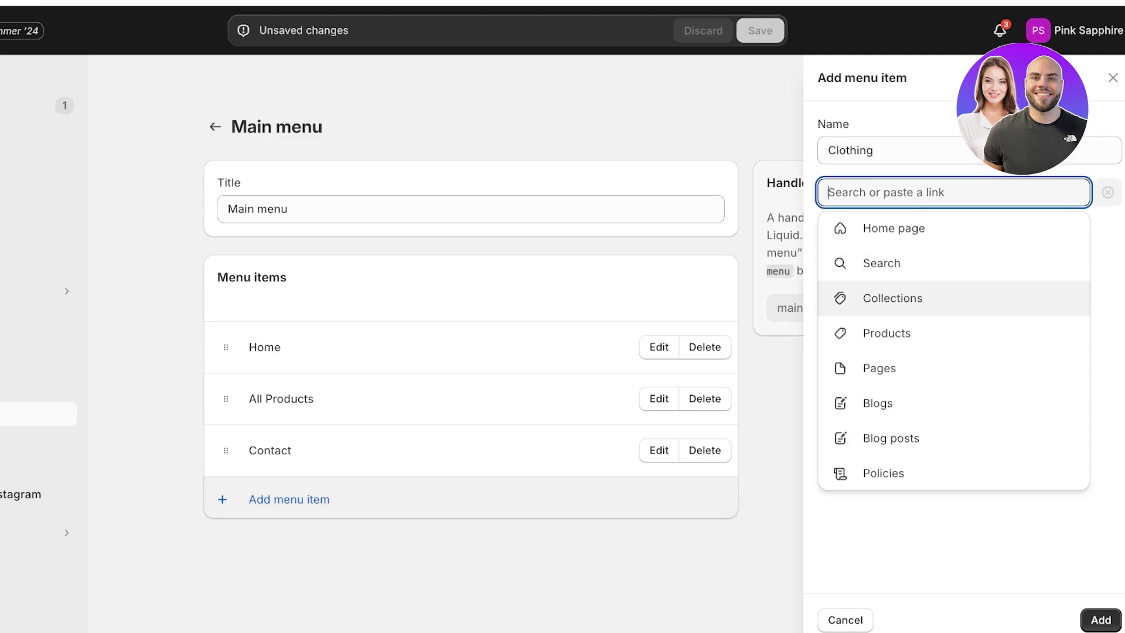
{"action": "left_click", "coordinate": [954, 298]}
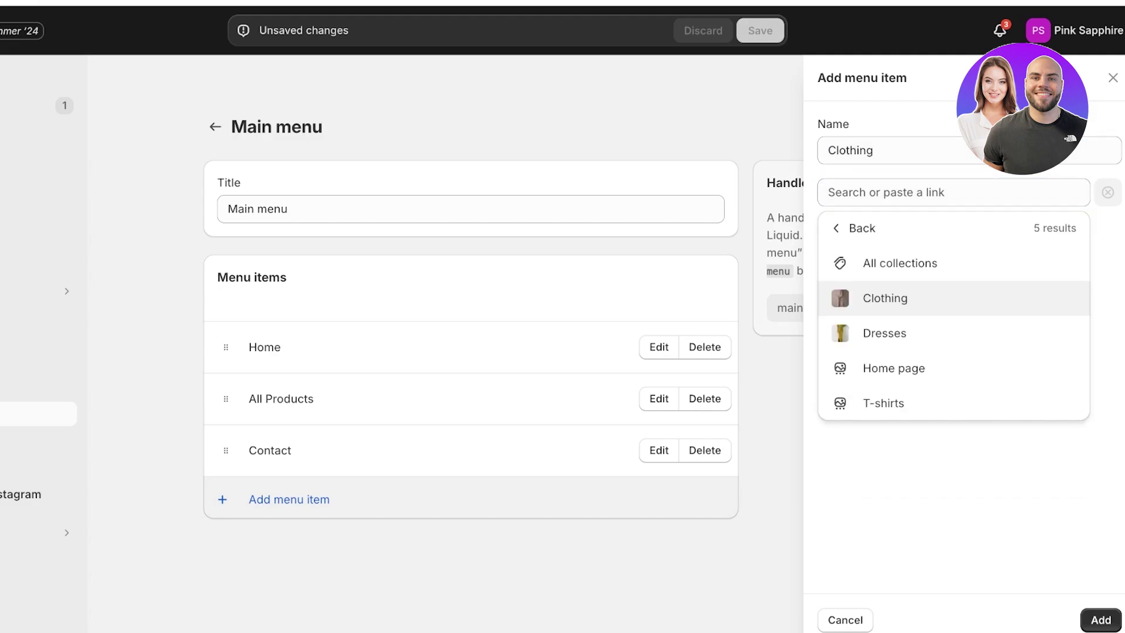
{"action": "left_click", "coordinate": [892, 297]}
{"action": "left_click", "coordinate": [1100, 619]}
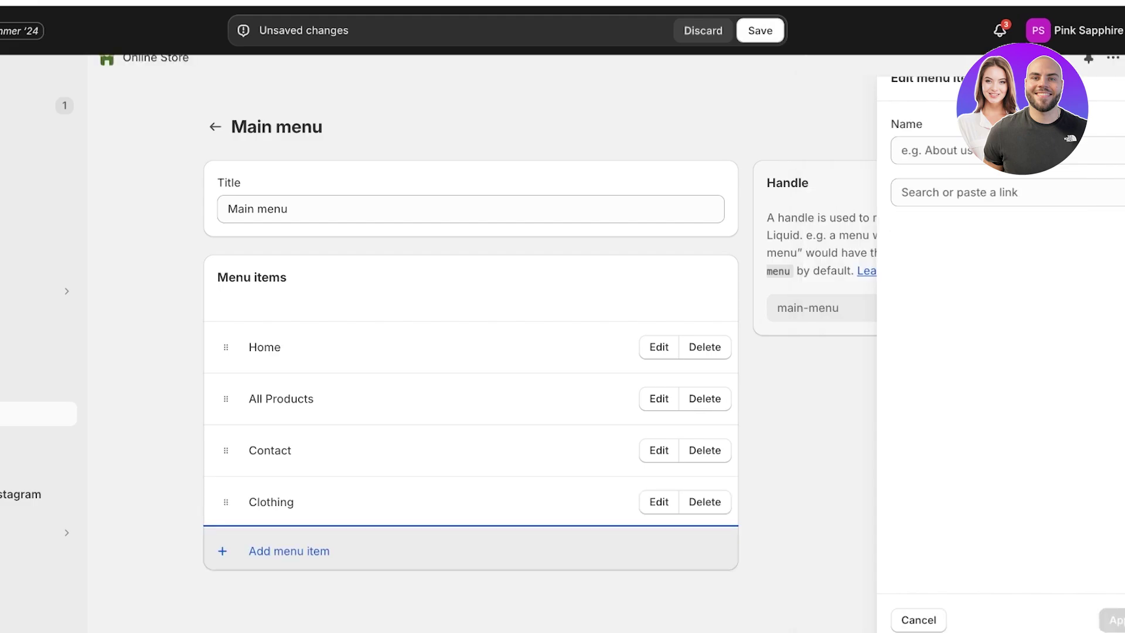
{"action": "left_click", "coordinate": [289, 550]}
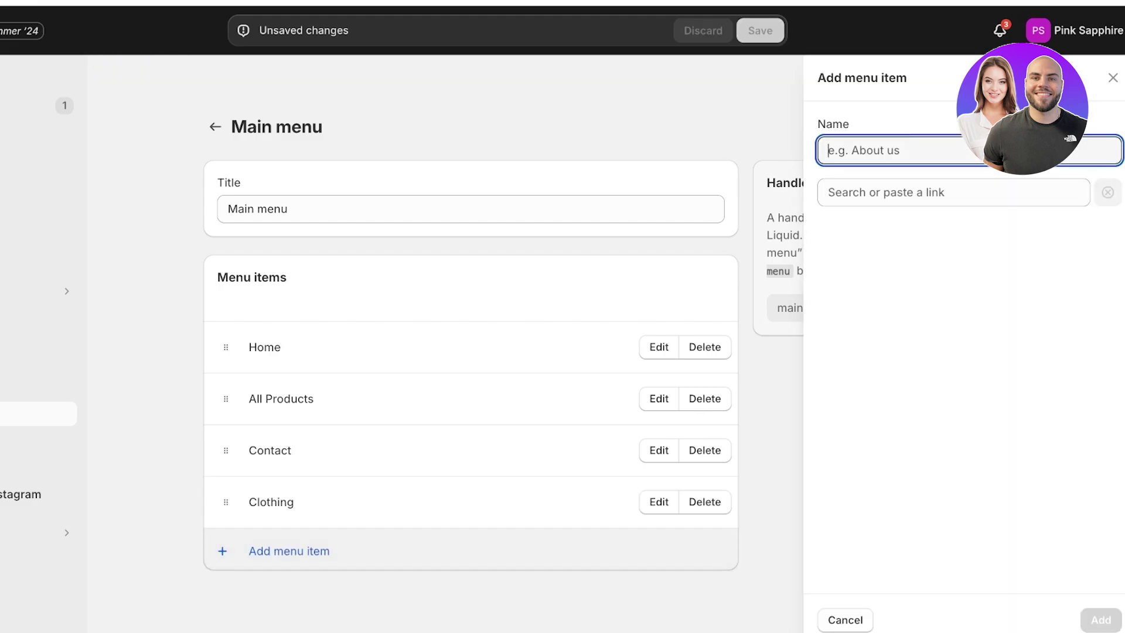
{"action": "left_click", "coordinate": [953, 193]}
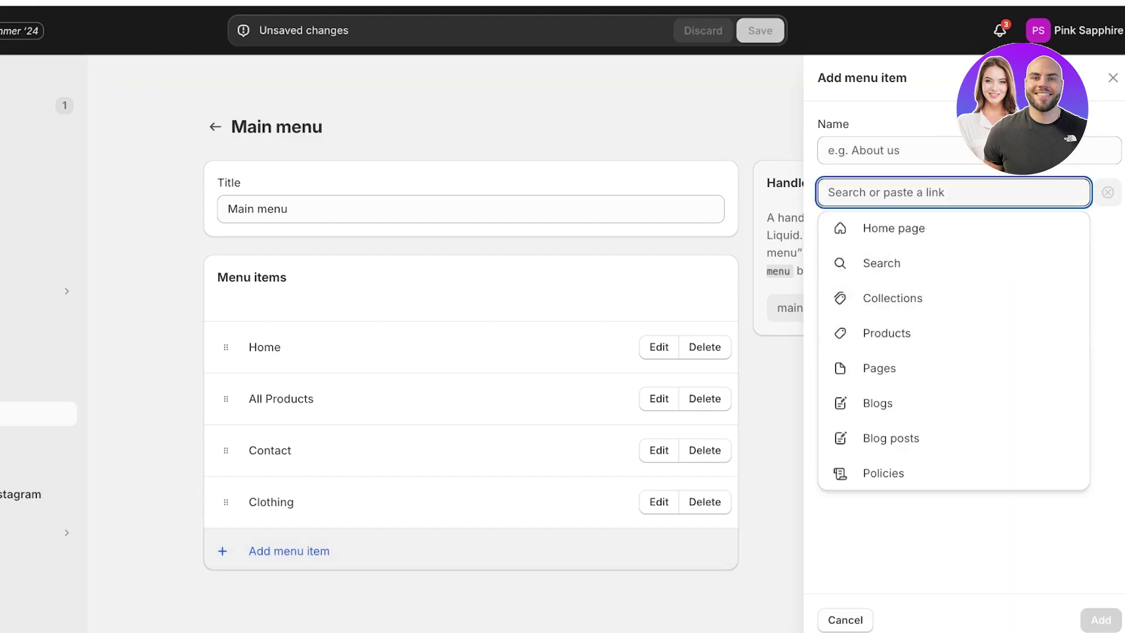
{"action": "key", "text": "Escape"}
{"action": "key", "text": "Escape"}
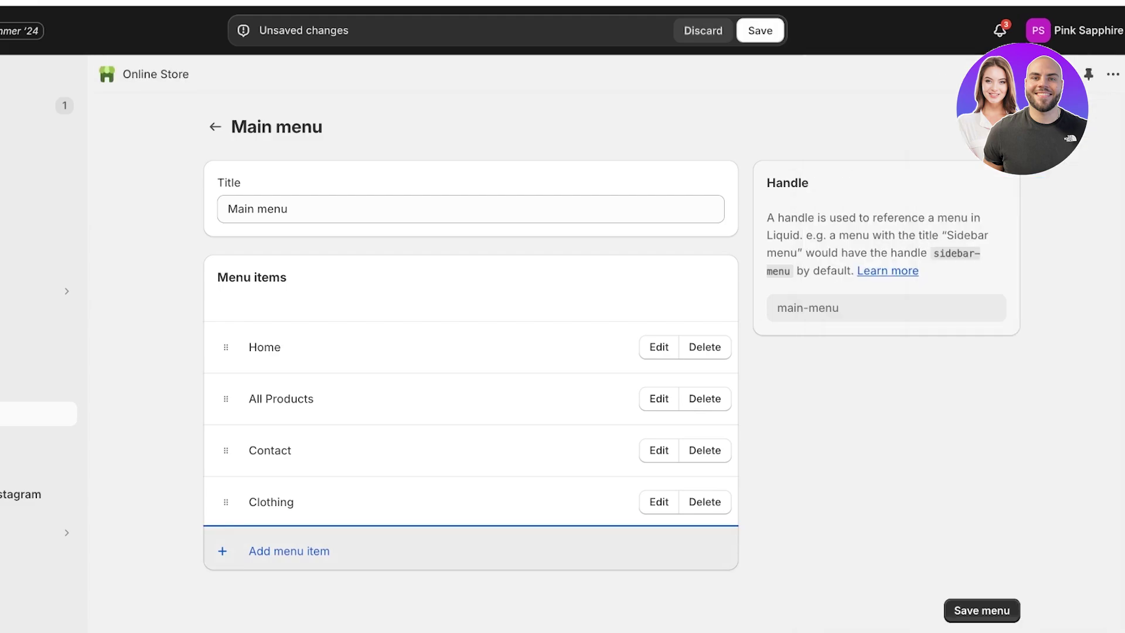
Add a Dresses item to the Main menu, linked to the Dresses collection
{"action": "key", "text": "Return"}
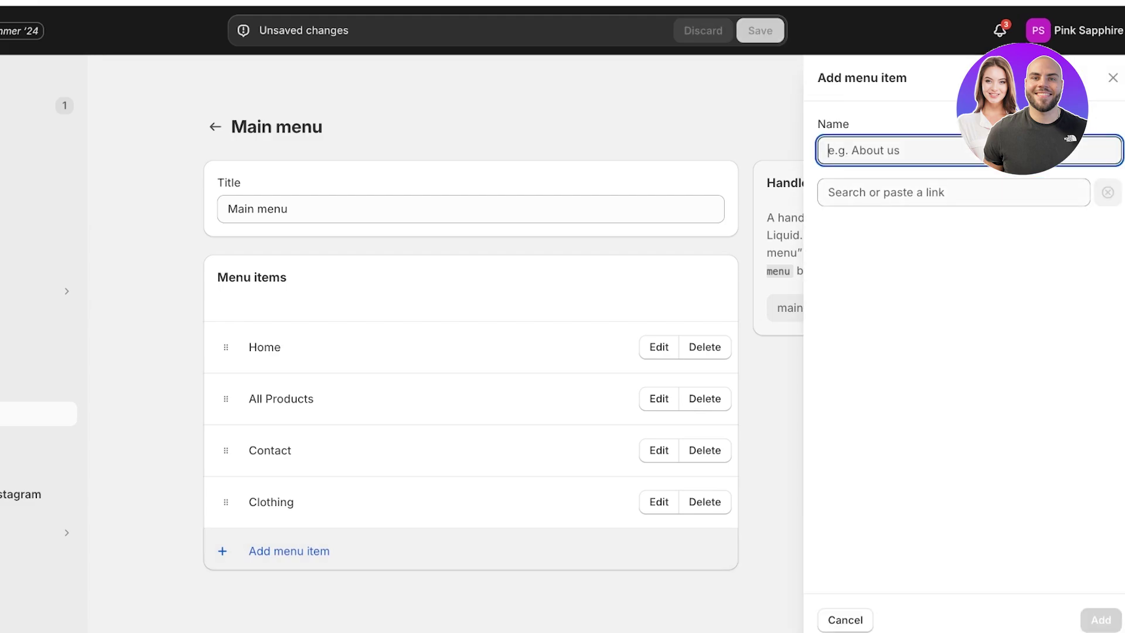
{"action": "left_click", "coordinate": [953, 192]}
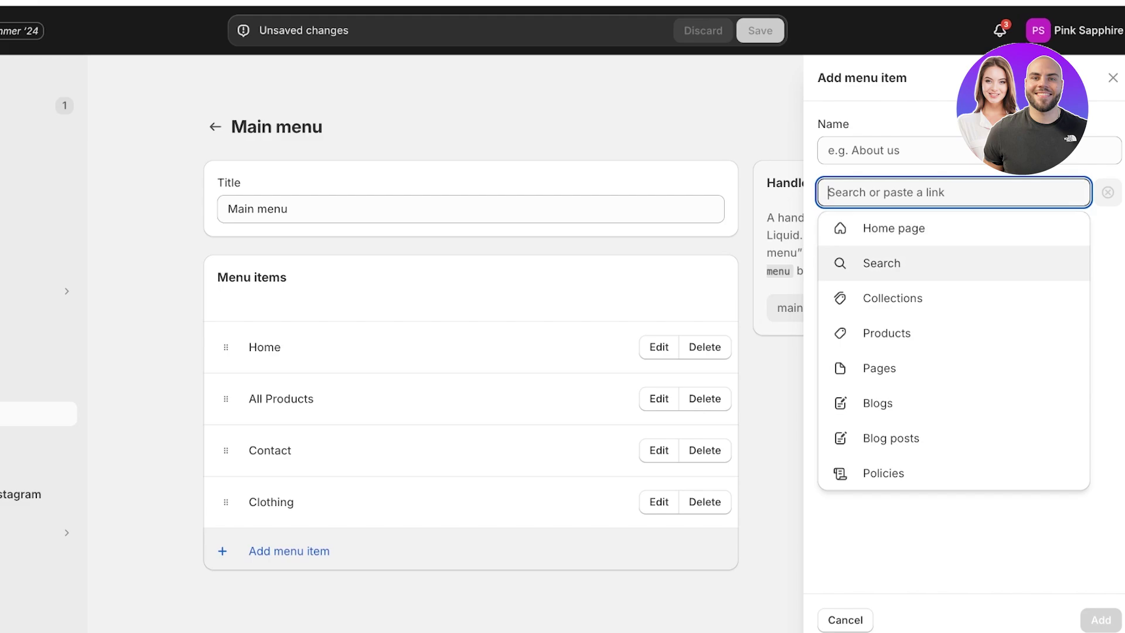
{"action": "left_click", "coordinate": [953, 298]}
{"action": "key", "text": "Down"}
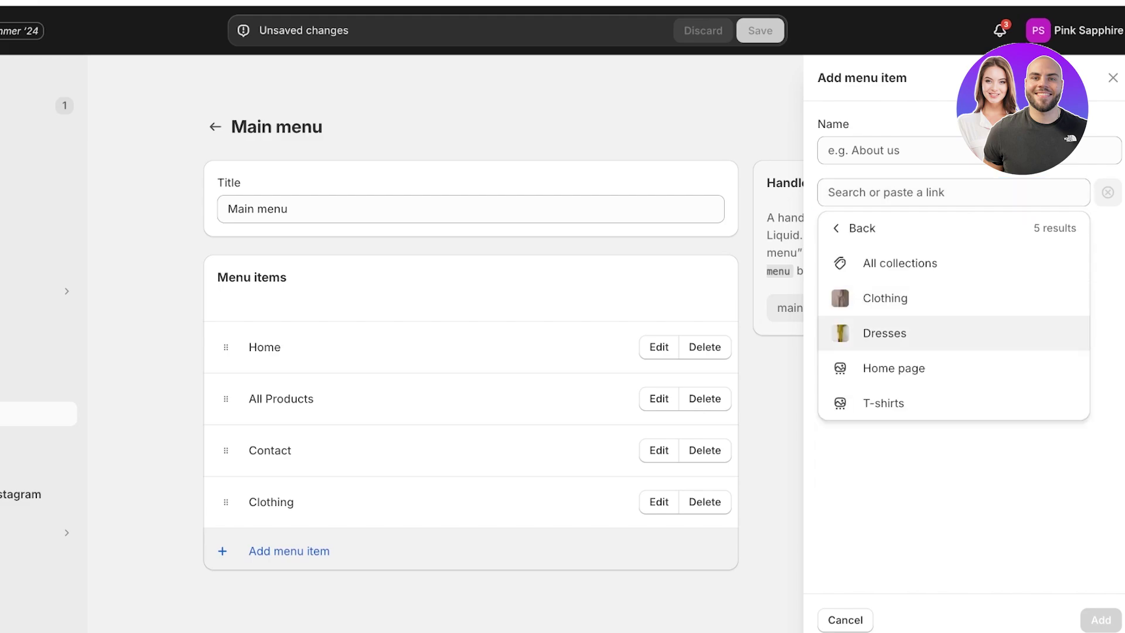
{"action": "key", "text": "Return"}
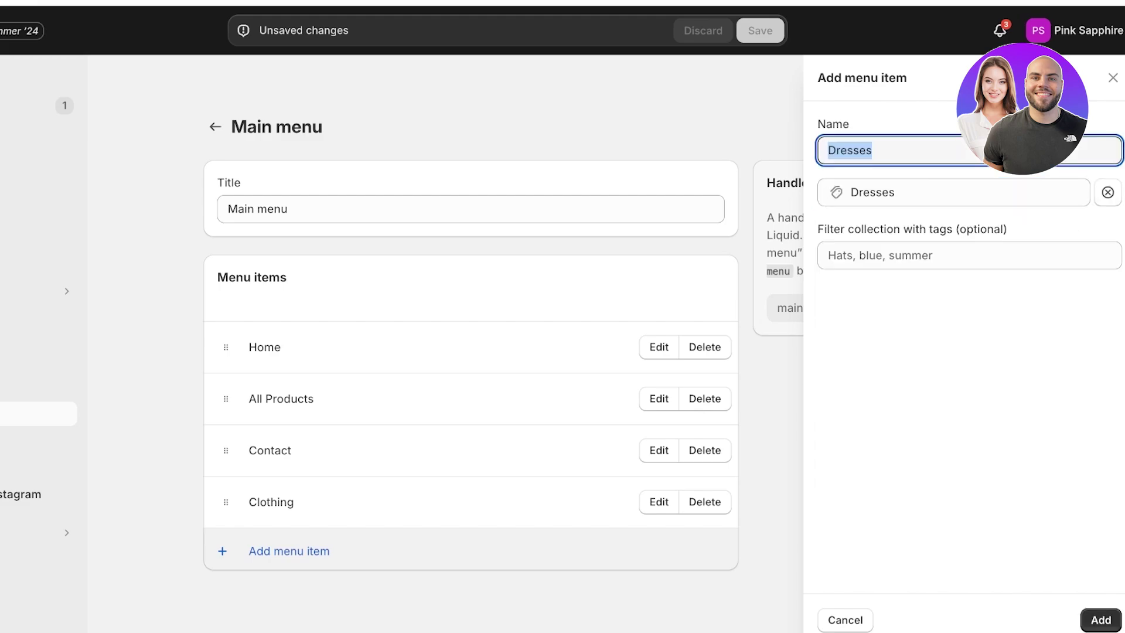
{"action": "key", "text": "Return"}
Add a T-shirts item to the Main menu, linked to the T-shirts collection
{"action": "key", "text": "Return"}
{"action": "key", "text": "Tab"}
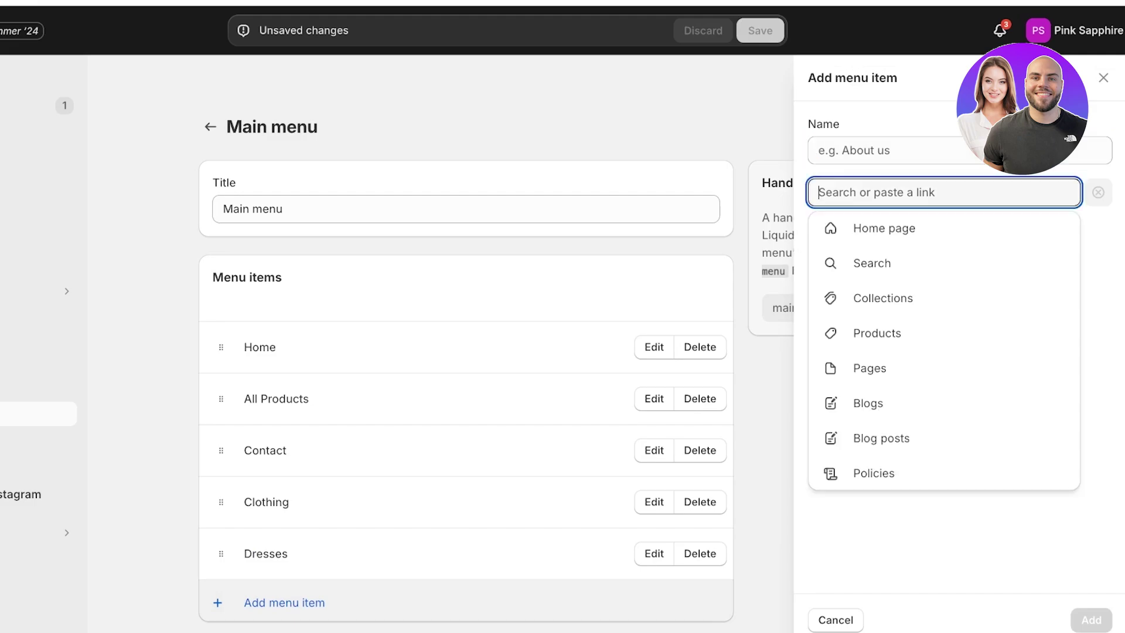
{"action": "left_click", "coordinate": [882, 298]}
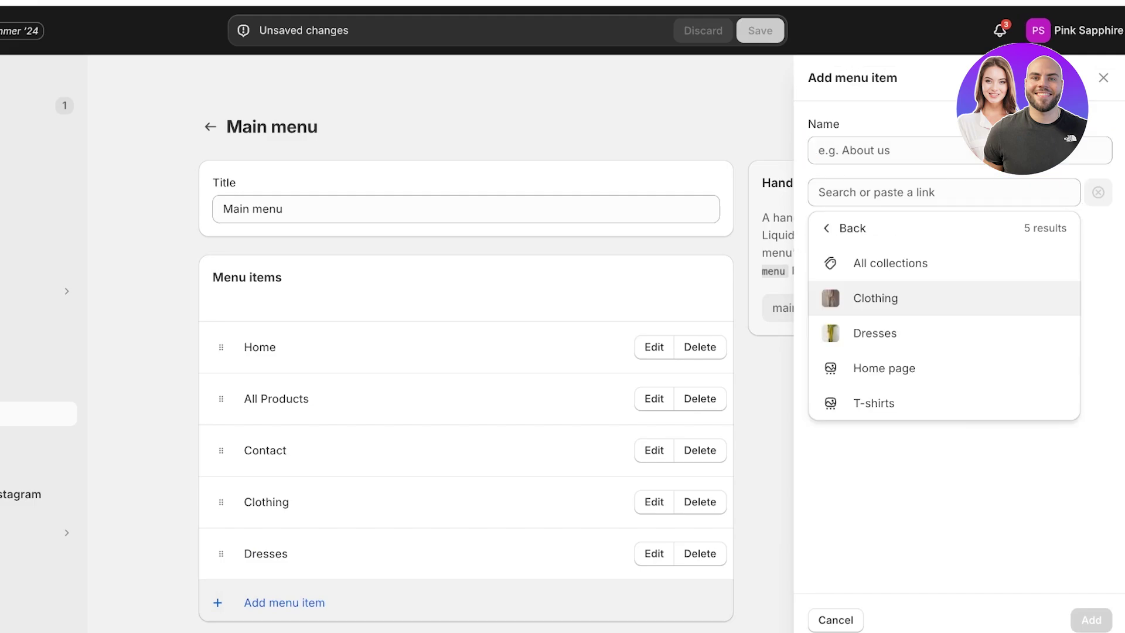
{"action": "key", "text": "Down"}
{"action": "key", "text": "Down"}
{"action": "key", "text": "Down"}
{"action": "key", "text": "Return"}
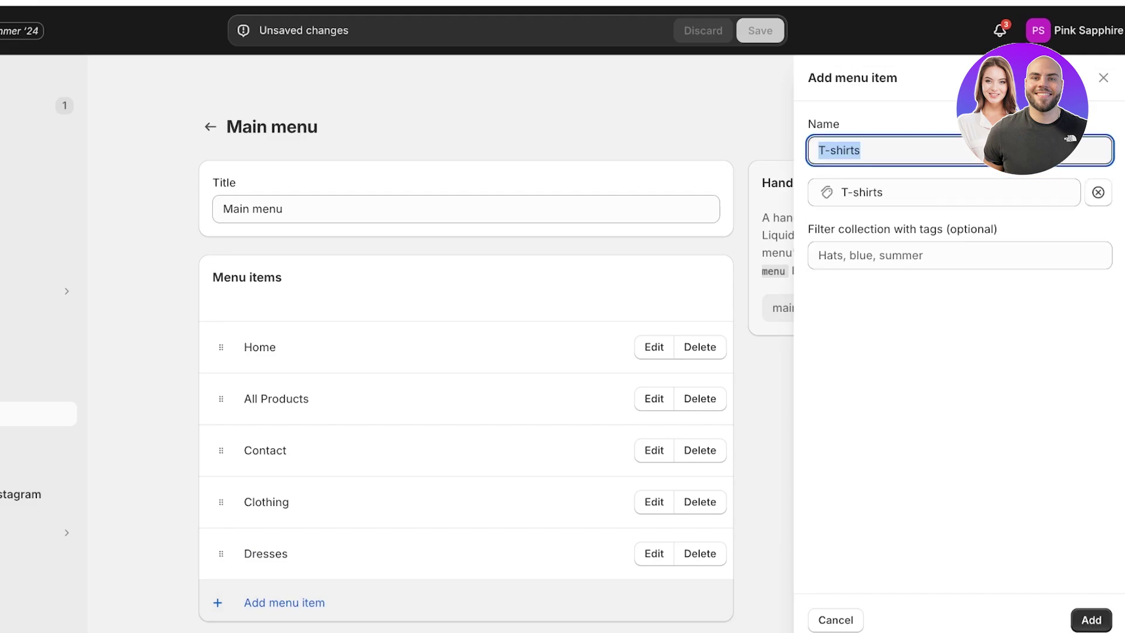
{"action": "key", "text": "Return"}
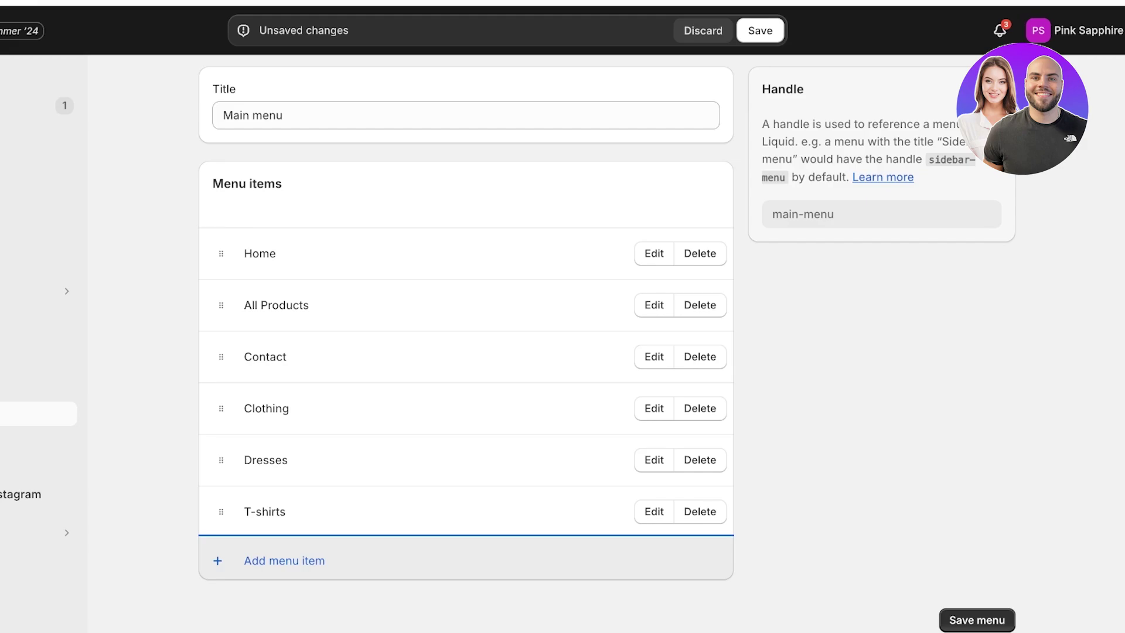
Nest the Dresses and T-shirts menu items under Clothing, and collapse the Clothing group
{"action": "left_click_drag", "start_coordinate": [221, 459], "coordinate": [260, 502]}
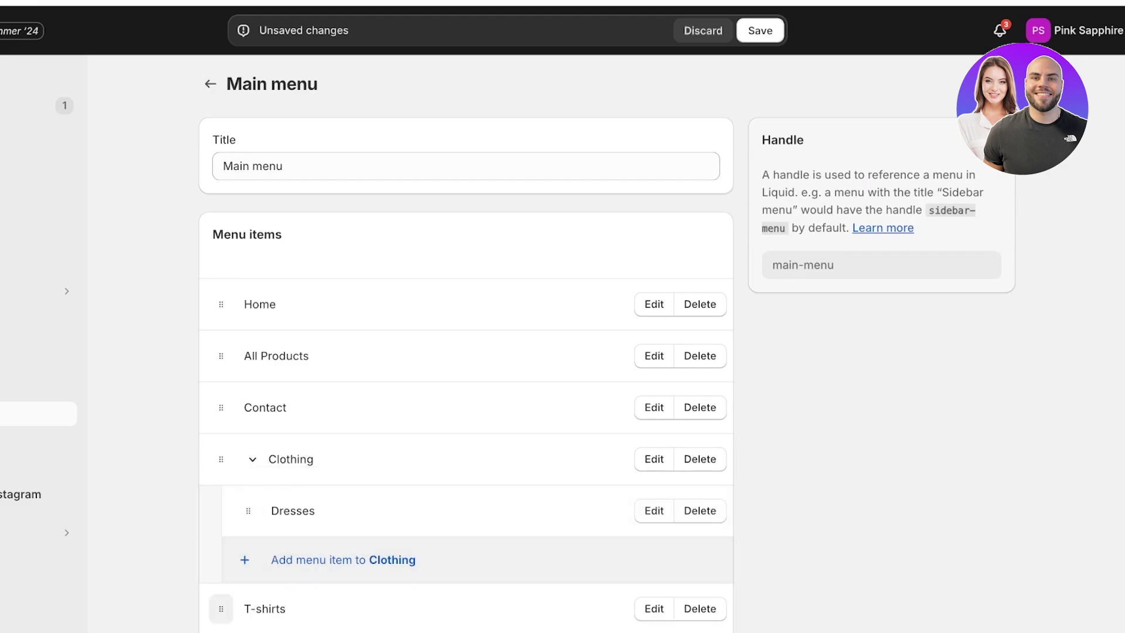
{"action": "left_click_drag", "start_coordinate": [221, 609], "coordinate": [243, 565]}
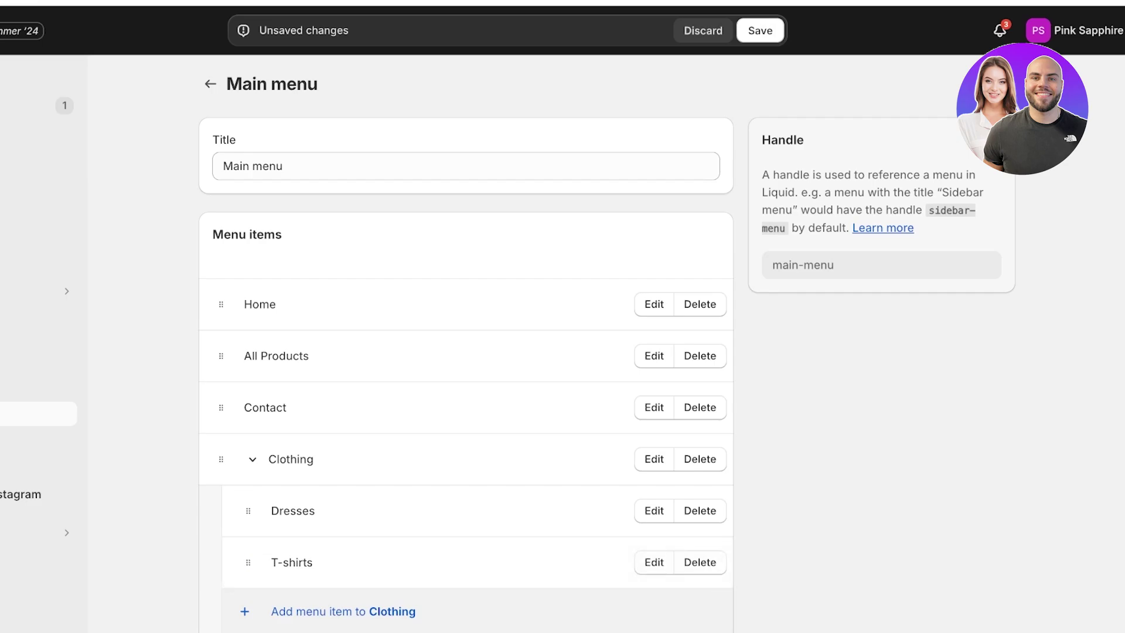
{"action": "scroll", "coordinate": [466, 410], "scroll_direction": "down", "scroll_amount": 2}
{"action": "left_click", "coordinate": [253, 362]}
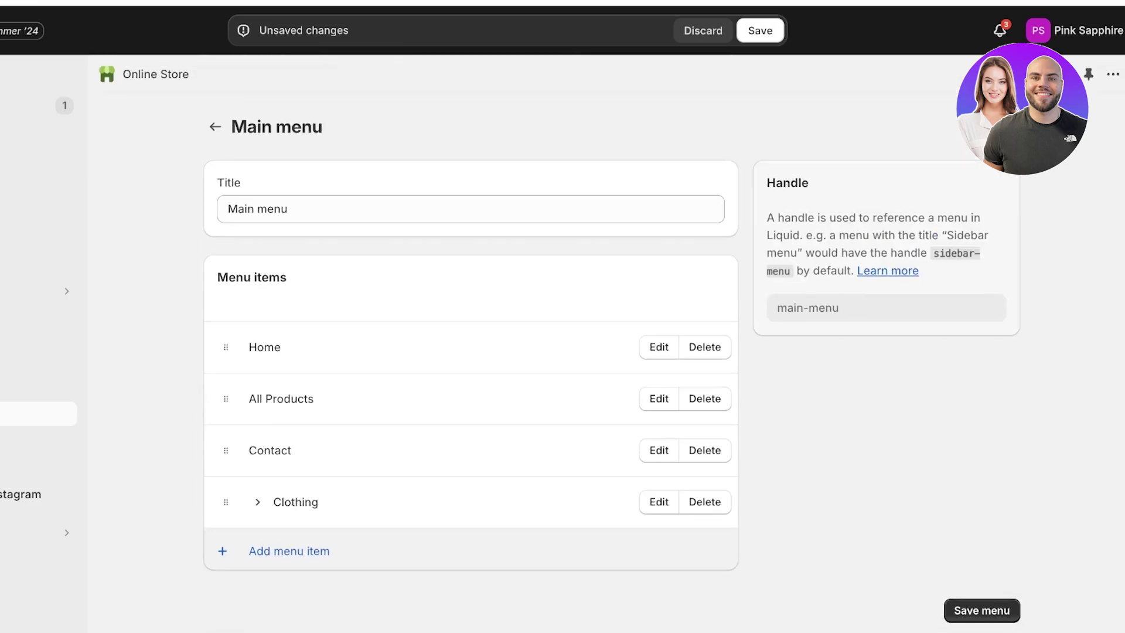
Check the items nested under Clothing, then save the Main menu and return to the menus list
{"action": "left_click", "coordinate": [257, 502]}
{"action": "scroll", "coordinate": [471, 410], "scroll_direction": "down", "scroll_amount": 2}
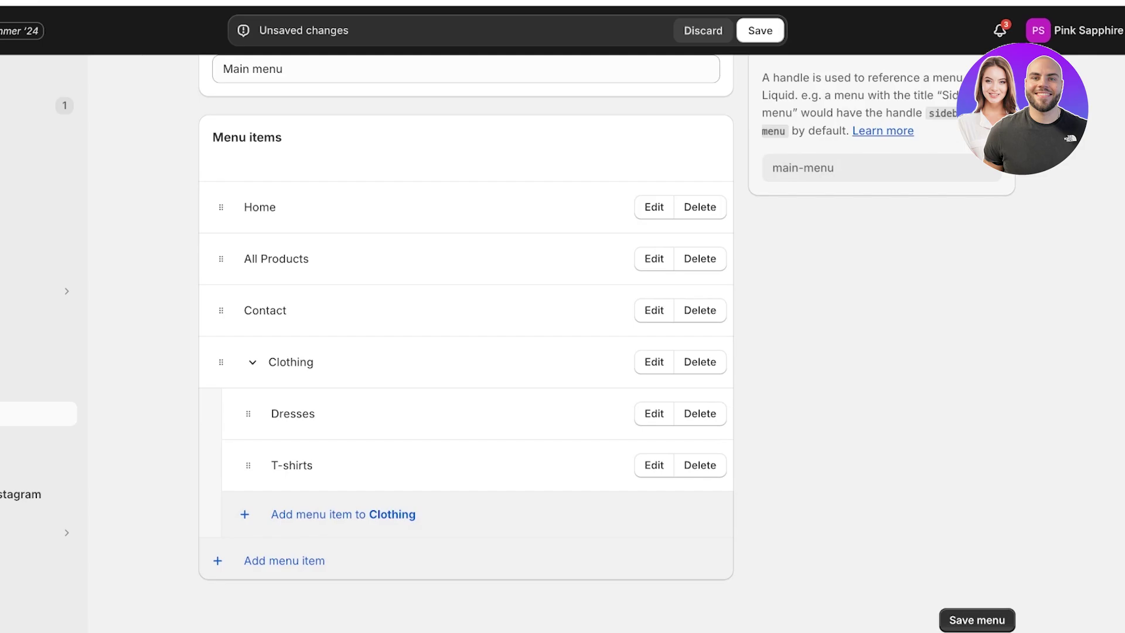
{"action": "left_click", "coordinate": [976, 619]}
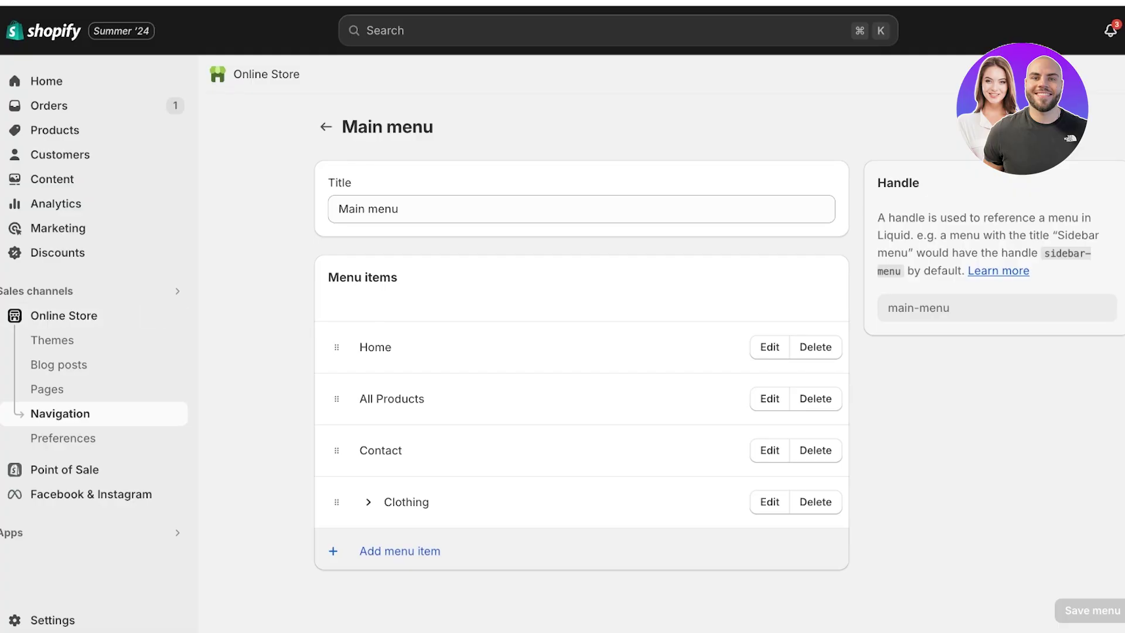
{"action": "left_click", "coordinate": [326, 127]}
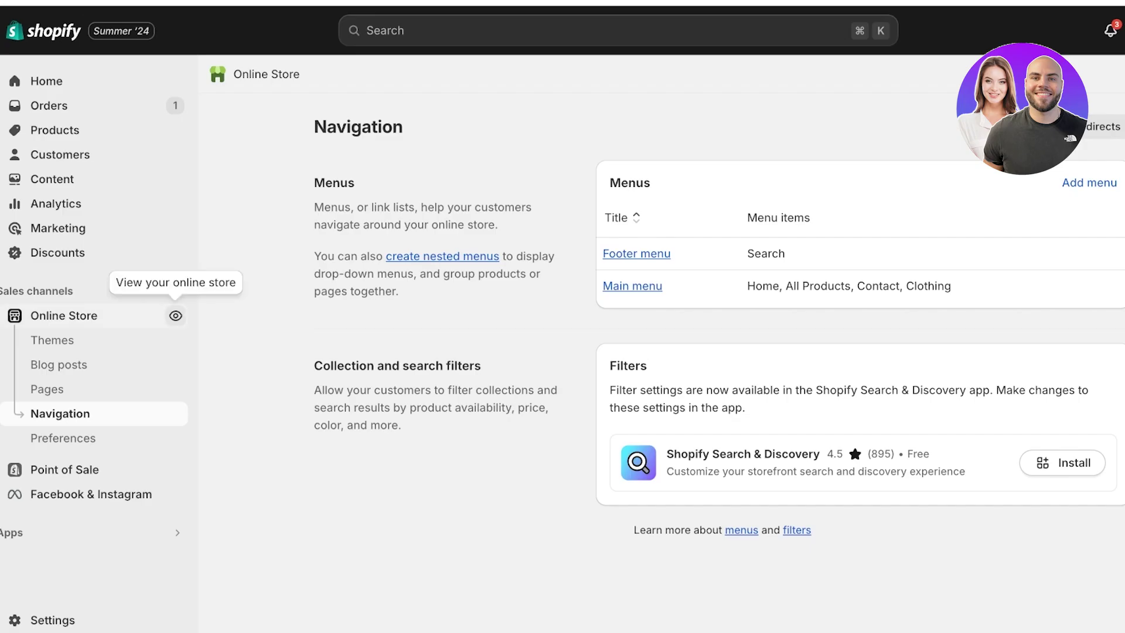
View the live online store and look through the Dresses collection page from the Clothing dropdown
{"action": "left_click", "coordinate": [176, 316]}
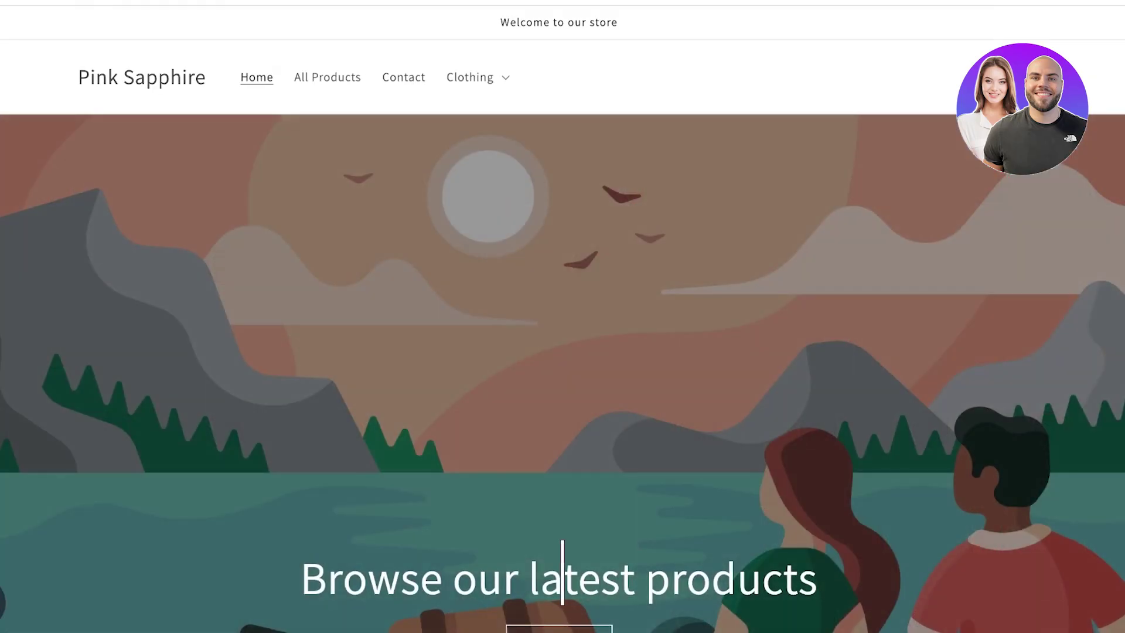
{"action": "left_click", "coordinate": [475, 77]}
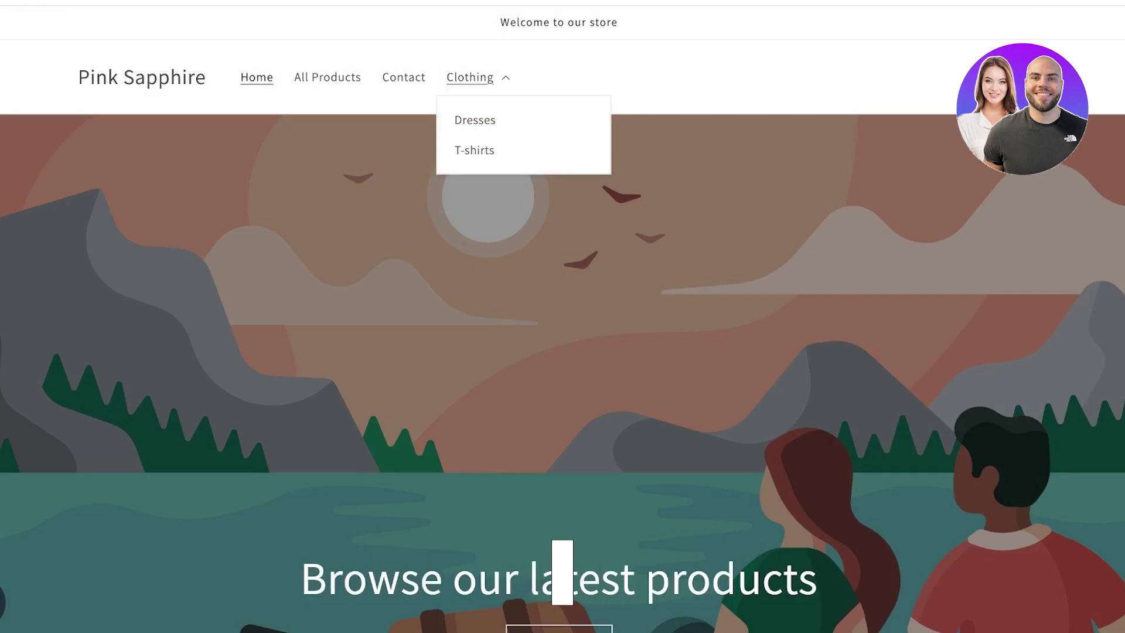
{"action": "left_click", "coordinate": [474, 120]}
{"action": "scroll", "coordinate": [563, 317], "scroll_direction": "down", "scroll_amount": 4}
{"action": "scroll", "coordinate": [438, 316], "scroll_direction": "up", "scroll_amount": 4}
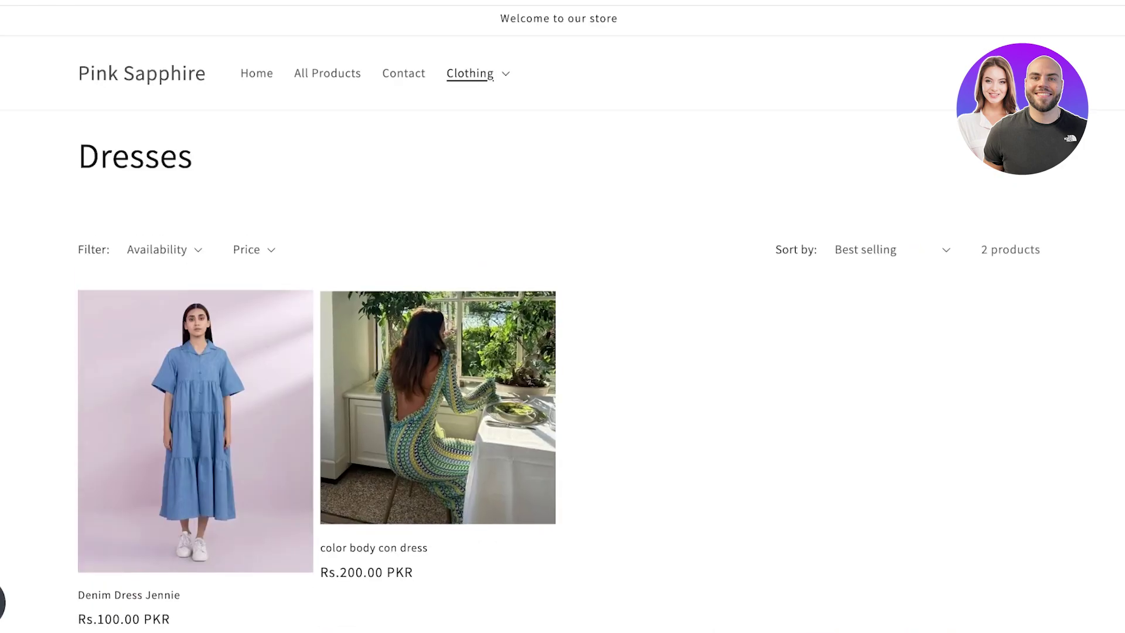
View the T-shirts collection page and check the Clothing dropdown in the store header
{"action": "left_click", "coordinate": [470, 74]}
{"action": "left_click", "coordinate": [474, 146]}
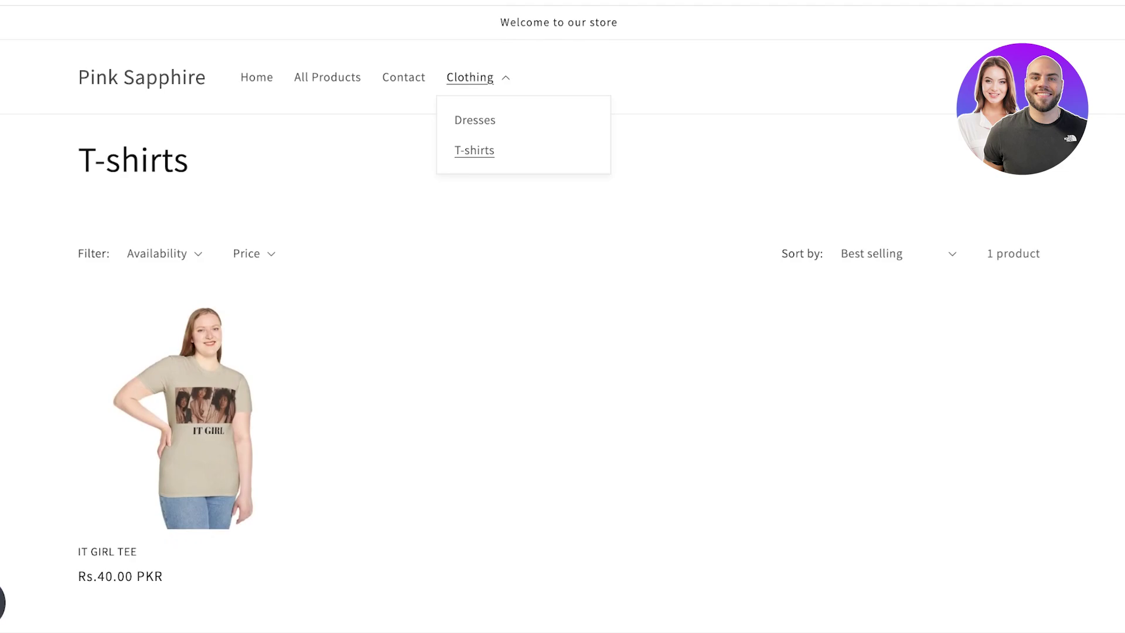
{"action": "left_click", "coordinate": [493, 84]}
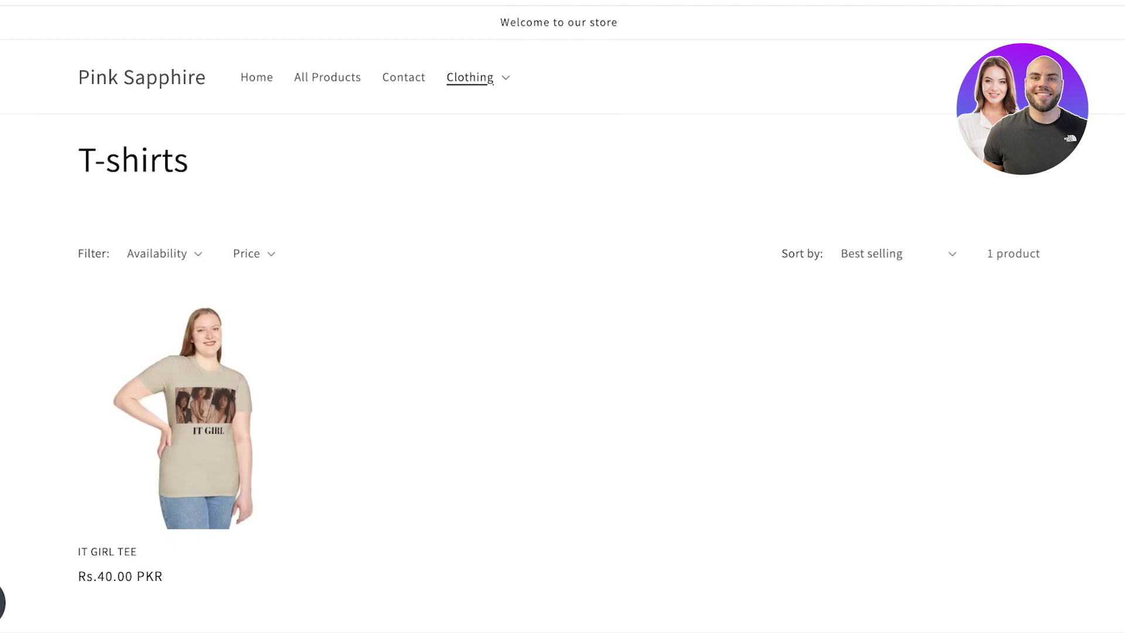
{"action": "left_click", "coordinate": [493, 84]}
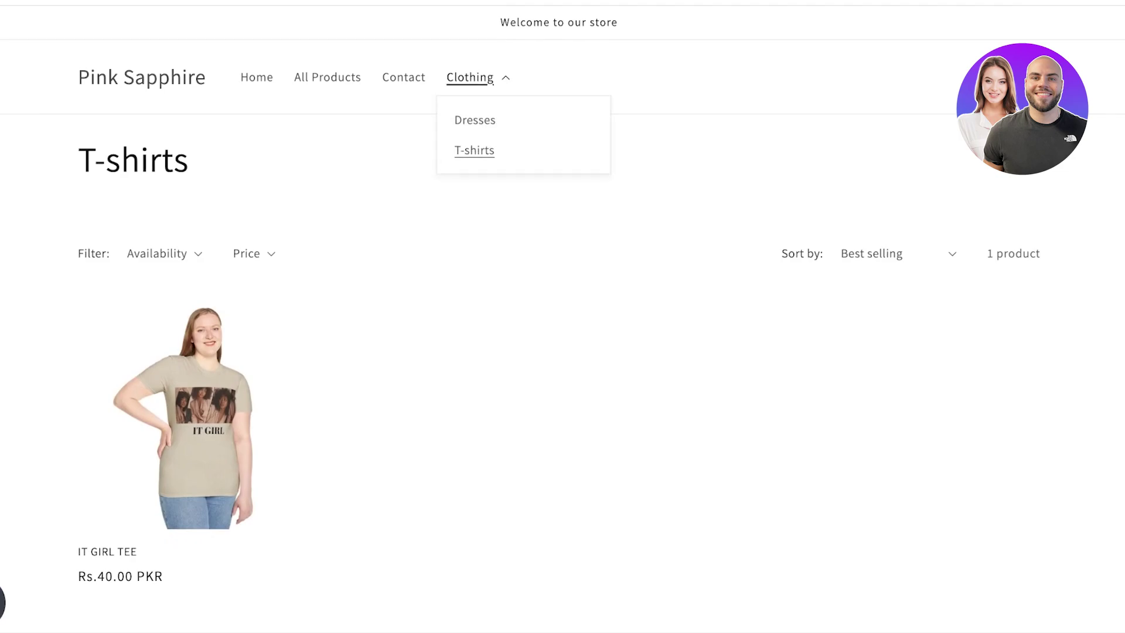
{"action": "left_click", "coordinate": [493, 83]}
{"action": "left_click", "coordinate": [493, 84]}
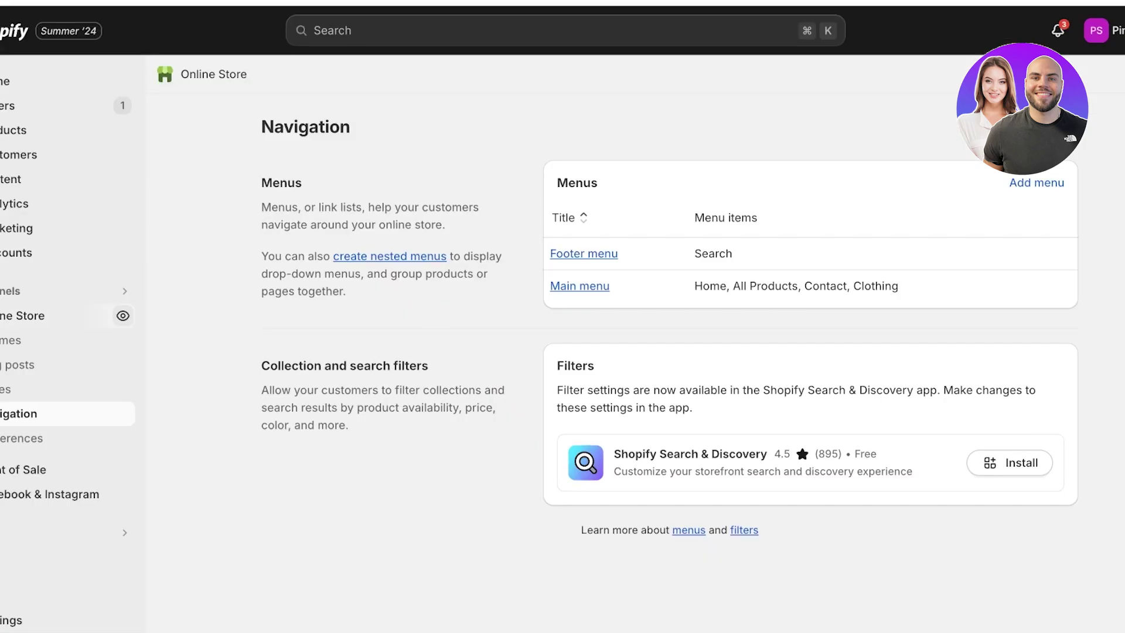
Reopen the Main menu for editing in the store admin and expand its Clothing group
{"action": "left_click", "coordinate": [1036, 183]}
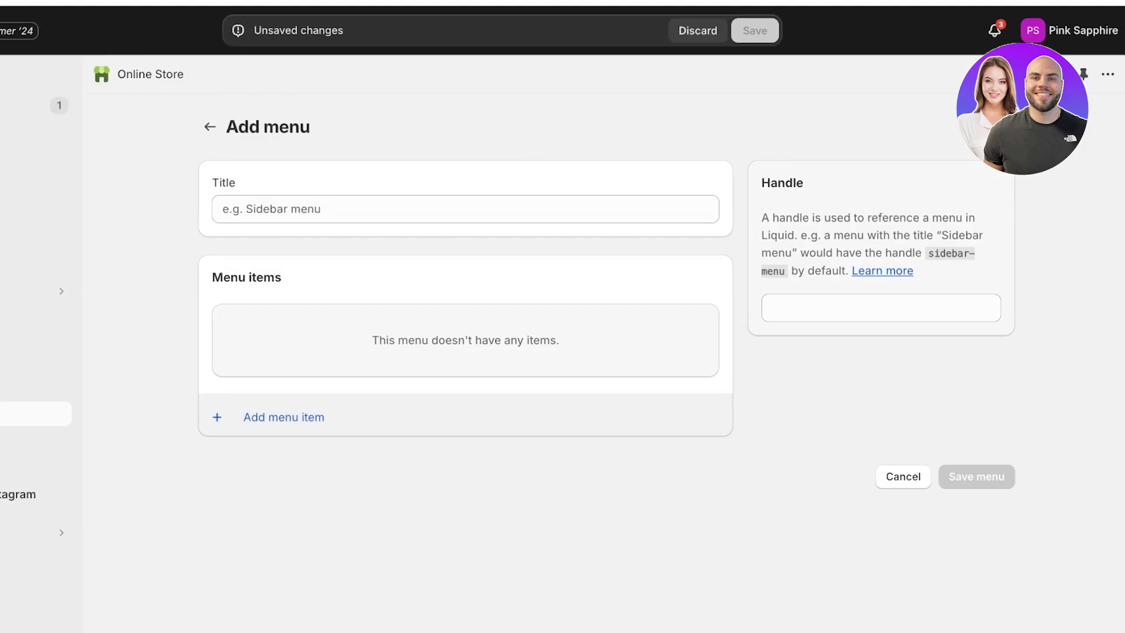
{"action": "left_click", "coordinate": [210, 127]}
{"action": "left_click", "coordinate": [517, 286]}
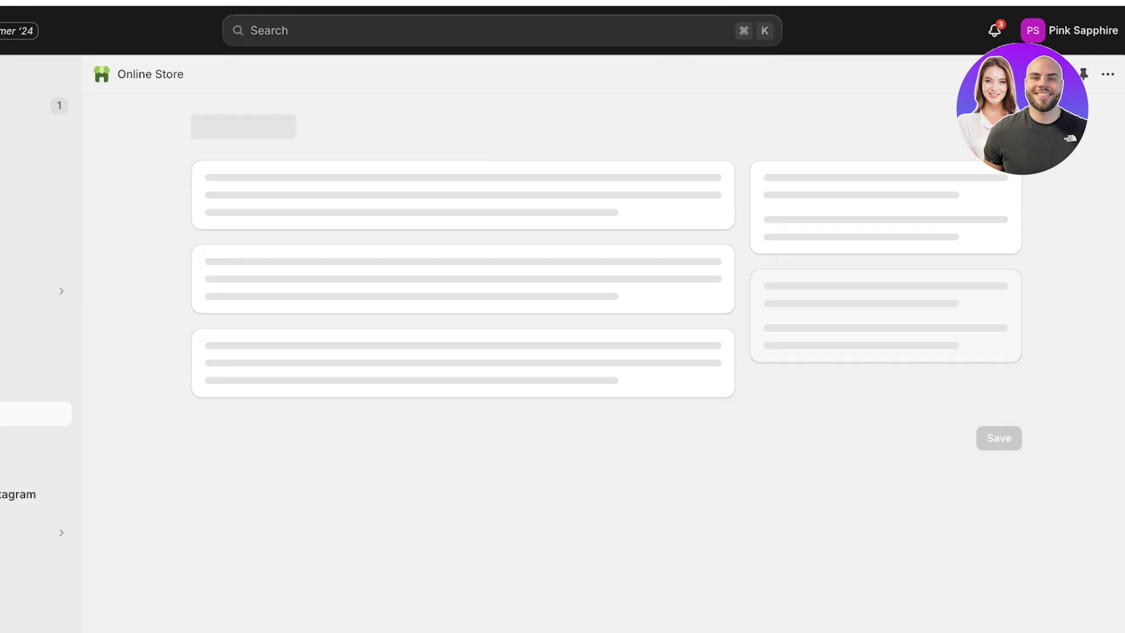
{"action": "left_click", "coordinate": [252, 502]}
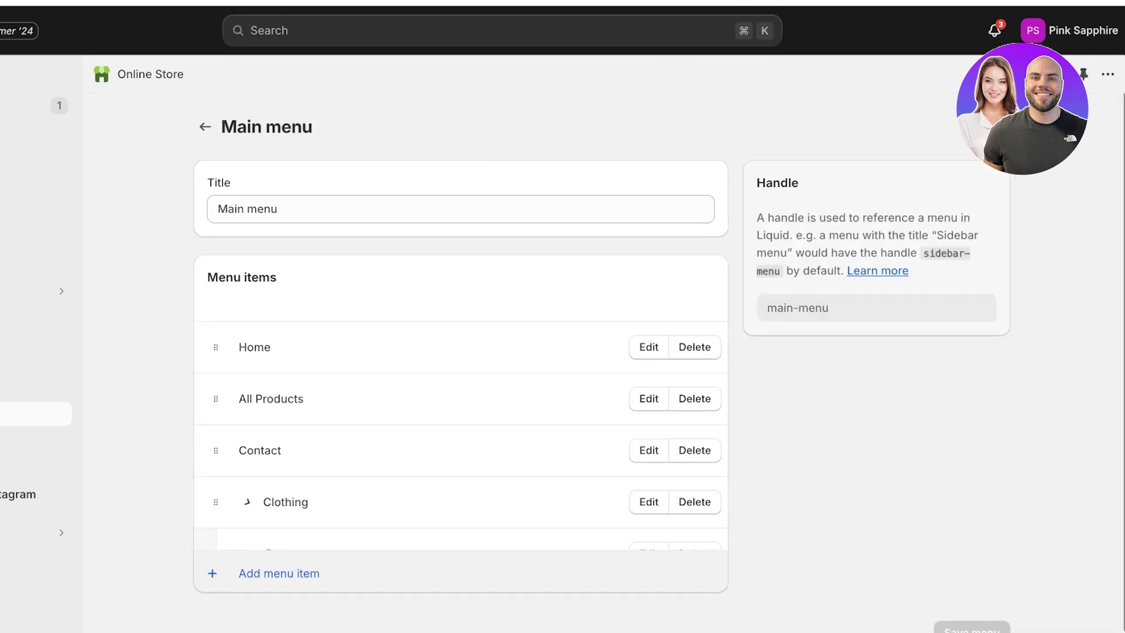
{"action": "scroll", "coordinate": [562, 343], "scroll_direction": "down", "scroll_amount": 3}
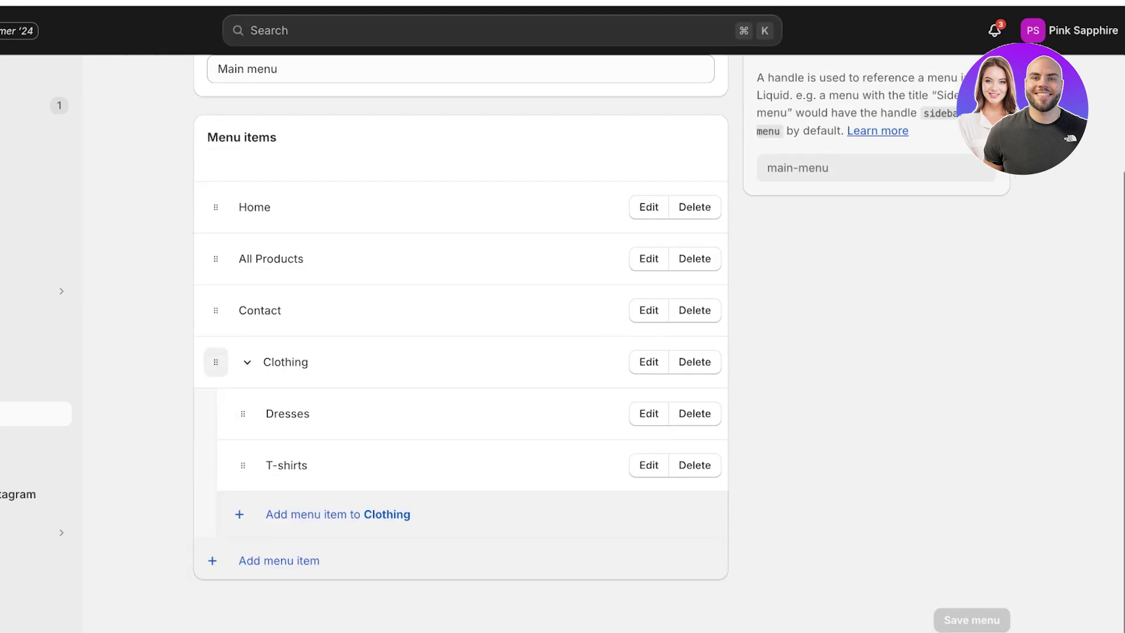
{"action": "left_click", "coordinate": [247, 361]}
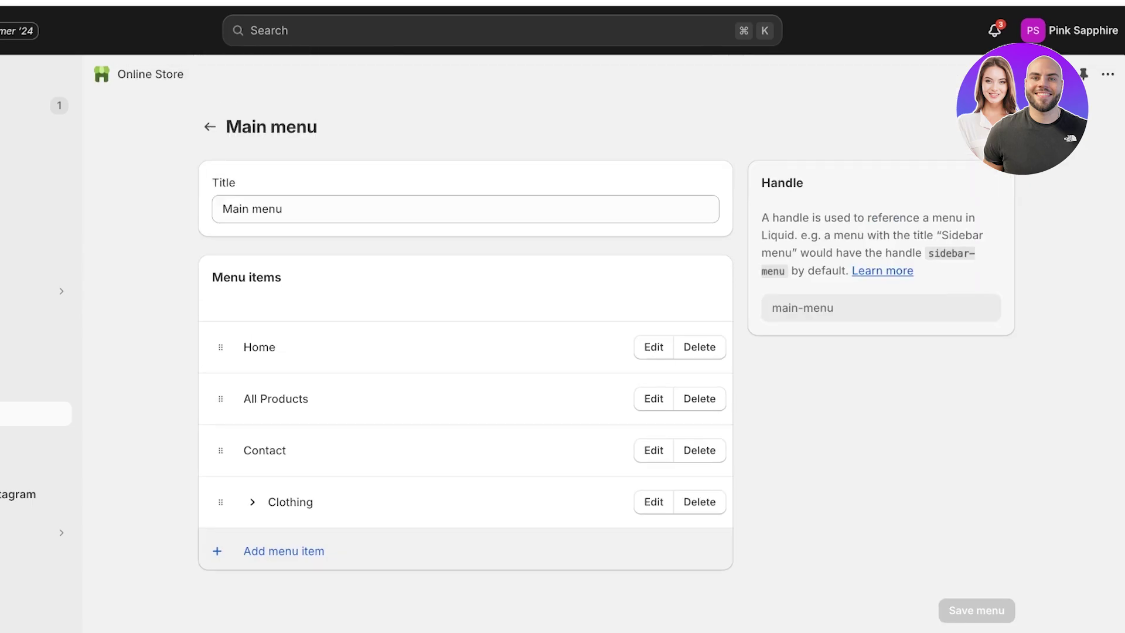
{"action": "left_click", "coordinate": [252, 502]}
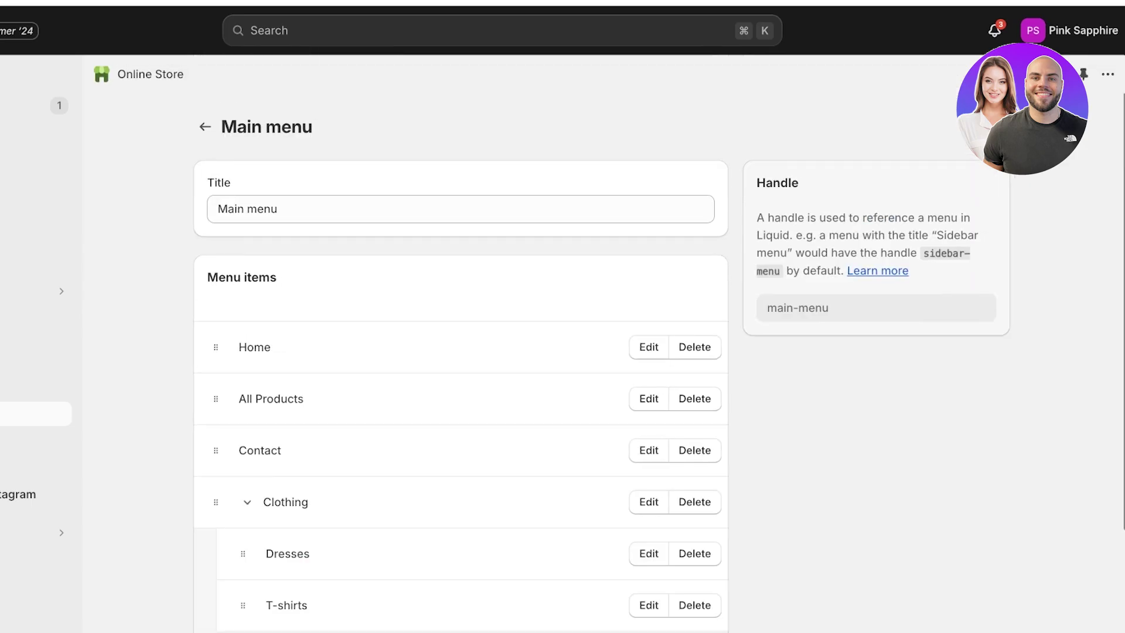
{"action": "scroll", "coordinate": [462, 363], "scroll_direction": "down", "scroll_amount": 3}
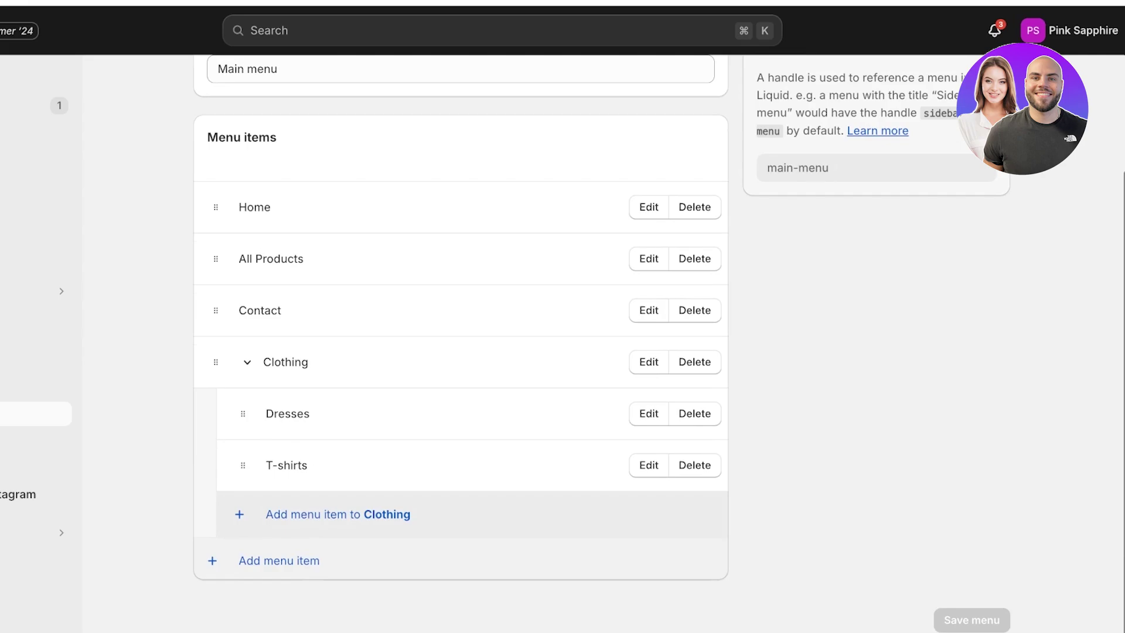
Add a menu item named View all clothing to the Main menu, linked to the Clothing collection
{"action": "left_click", "coordinate": [279, 560]}
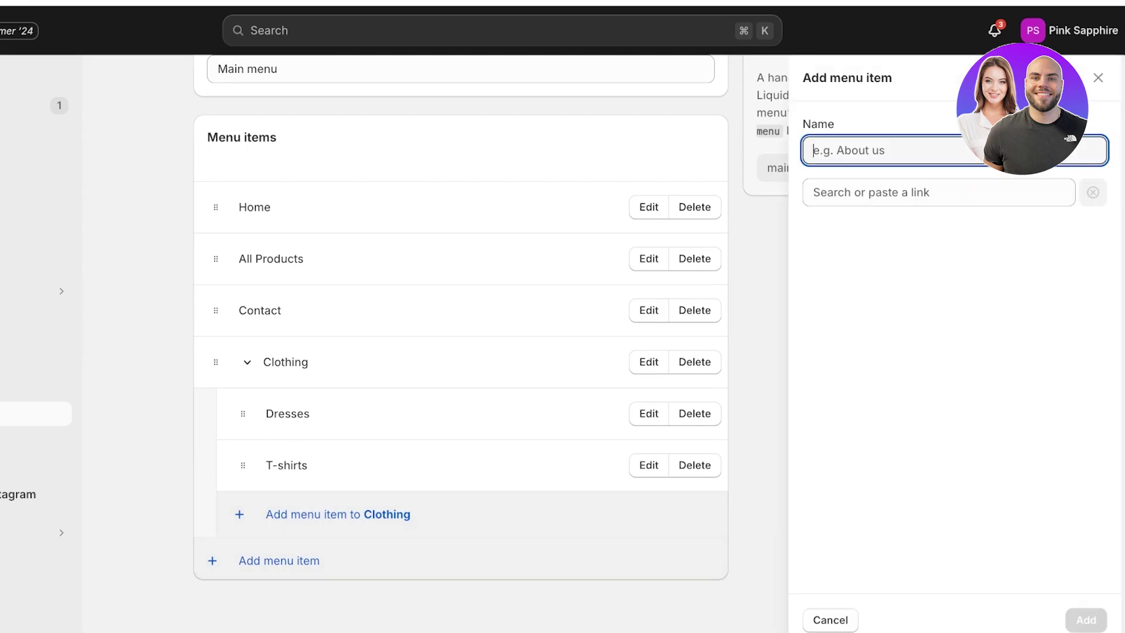
{"action": "type", "text": "View al"}
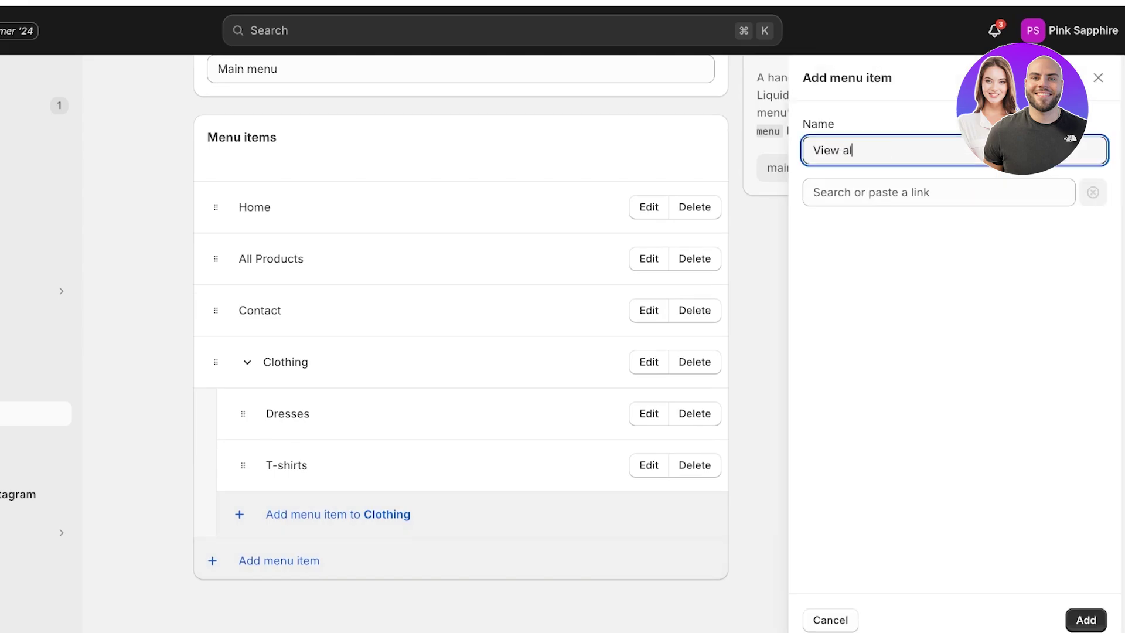
{"action": "type", "text": "l clothing"}
{"action": "left_click", "coordinate": [814, 192]}
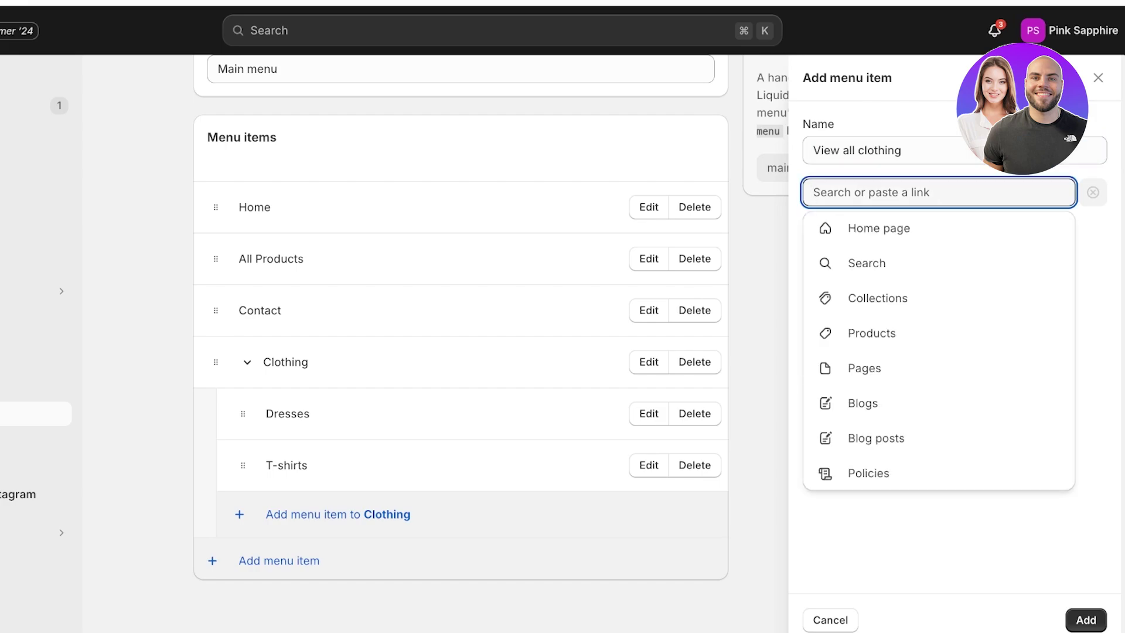
{"action": "left_click", "coordinate": [877, 298]}
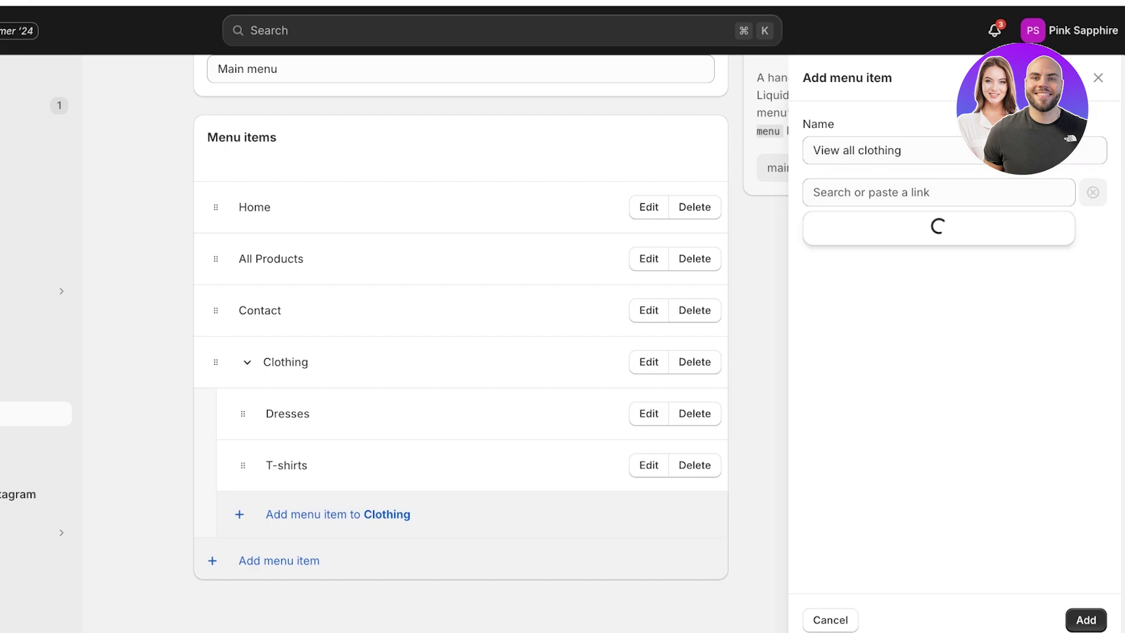
{"action": "left_click", "coordinate": [877, 298]}
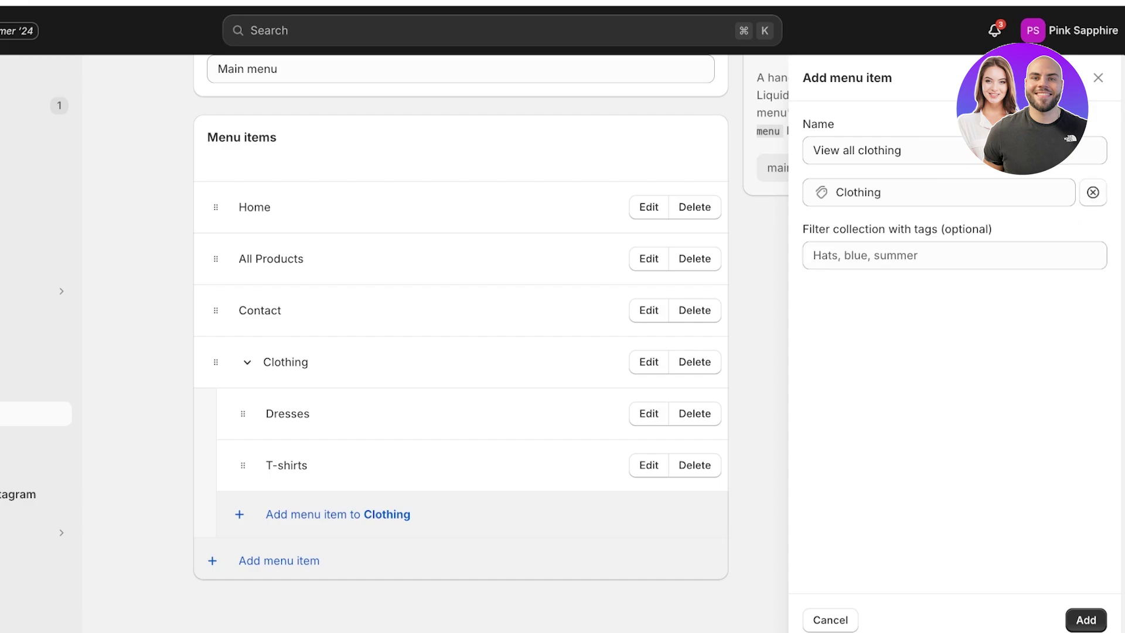
{"action": "left_click", "coordinate": [1086, 619]}
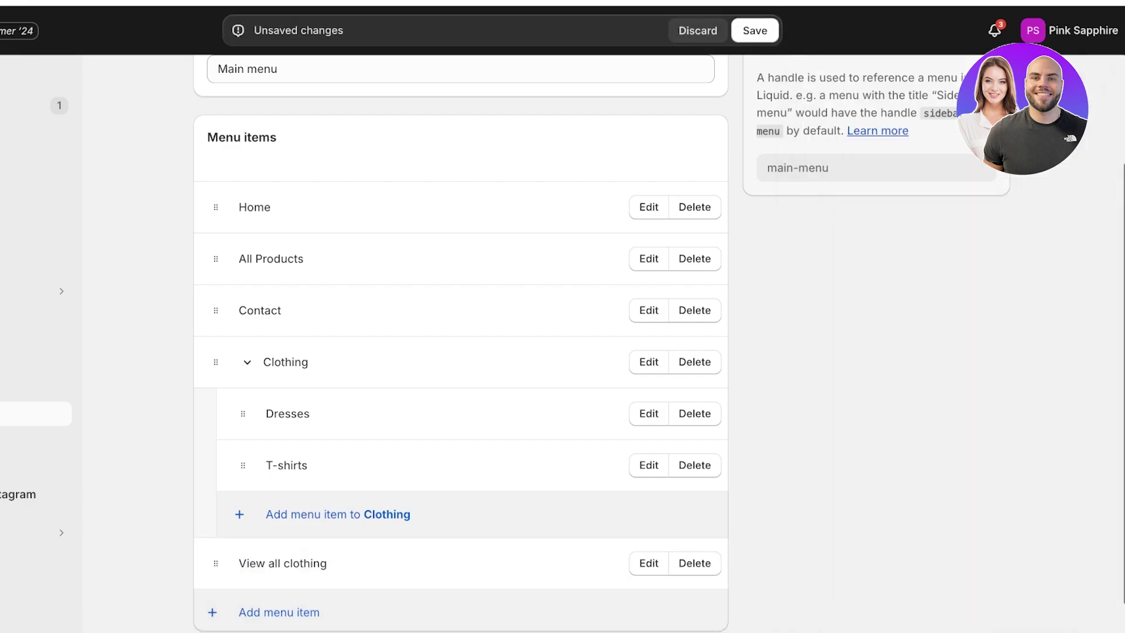
Nest the View all clothing item under Clothing and save the Main menu
{"action": "left_click_drag", "start_coordinate": [216, 563], "coordinate": [240, 515]}
{"action": "left_click", "coordinate": [754, 30]}
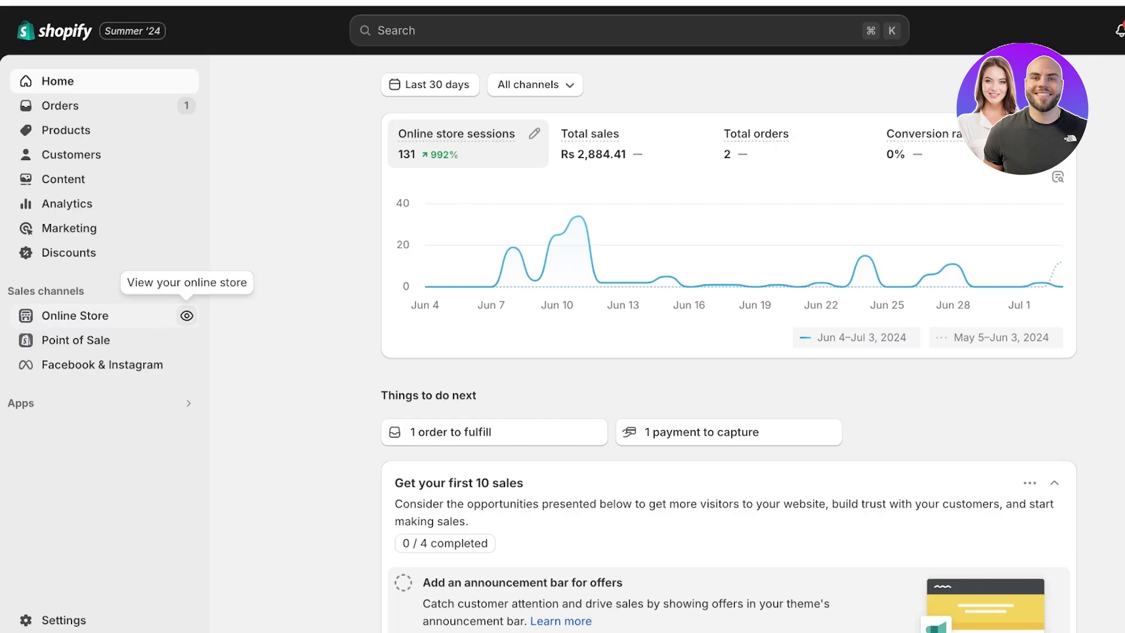
Open the live online store from the admin home and examine the items in the Clothing dropdown
{"action": "left_click", "coordinate": [185, 314]}
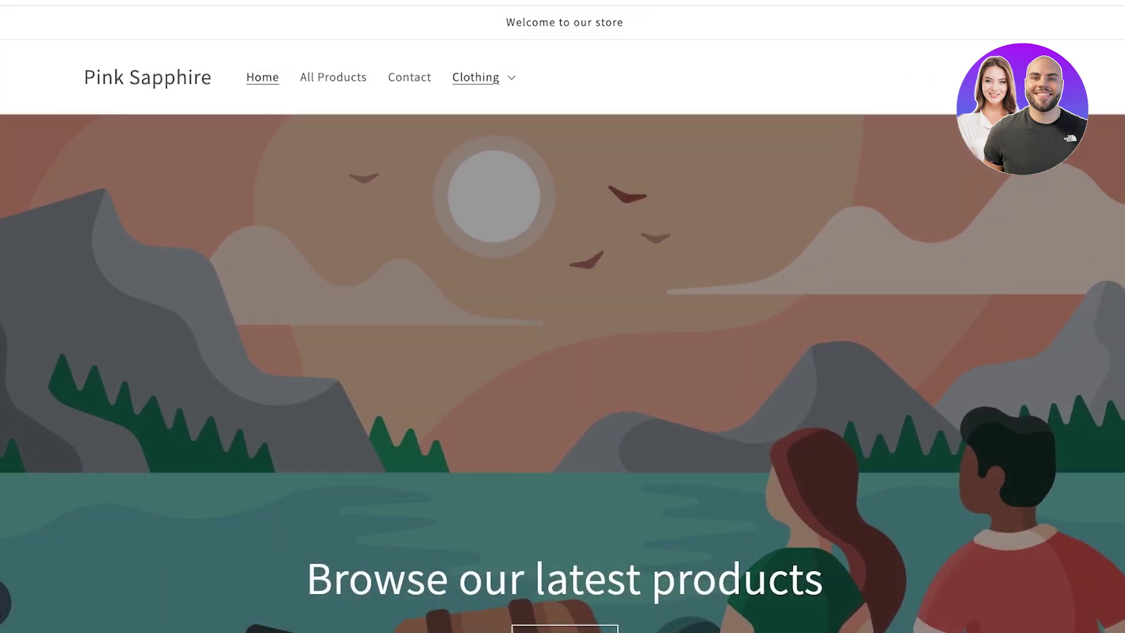
{"action": "left_click", "coordinate": [534, 77]}
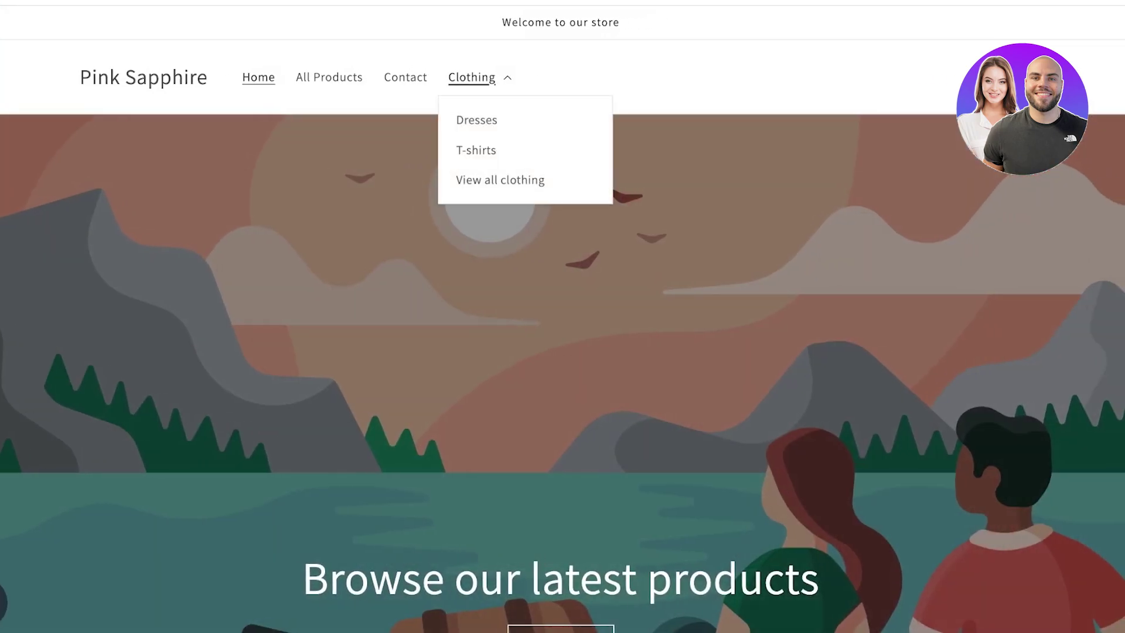
{"action": "left_click", "coordinate": [493, 81]}
{"action": "left_click", "coordinate": [492, 82]}
Look through the Dresses, T-shirts and View all clothing pages from the Clothing dropdown
{"action": "left_click", "coordinate": [476, 119]}
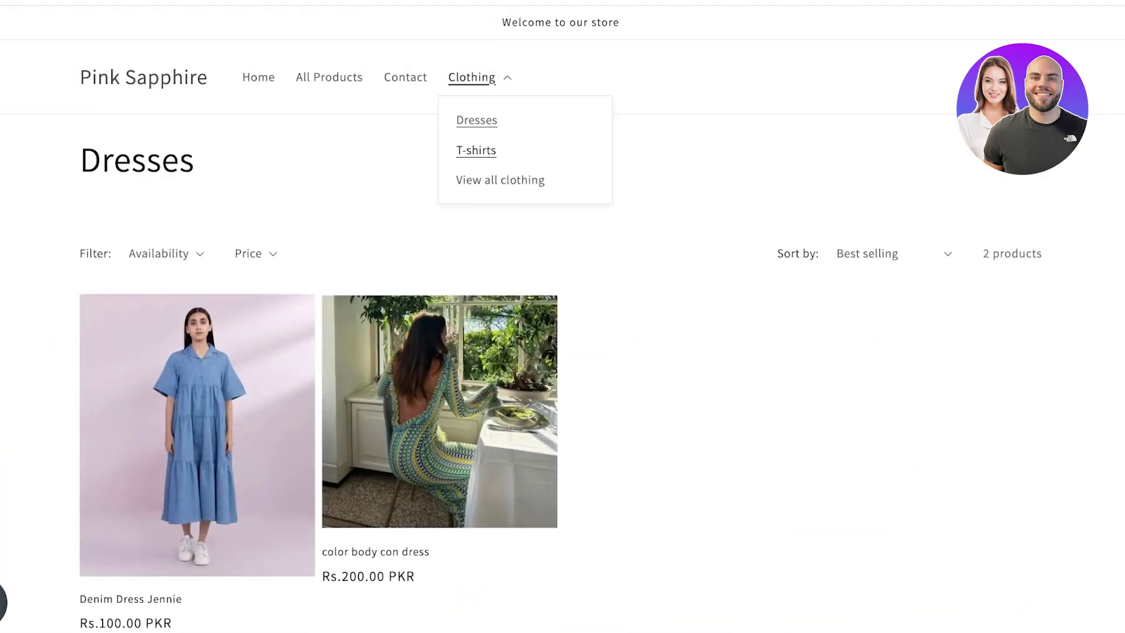
{"action": "left_click", "coordinate": [475, 150]}
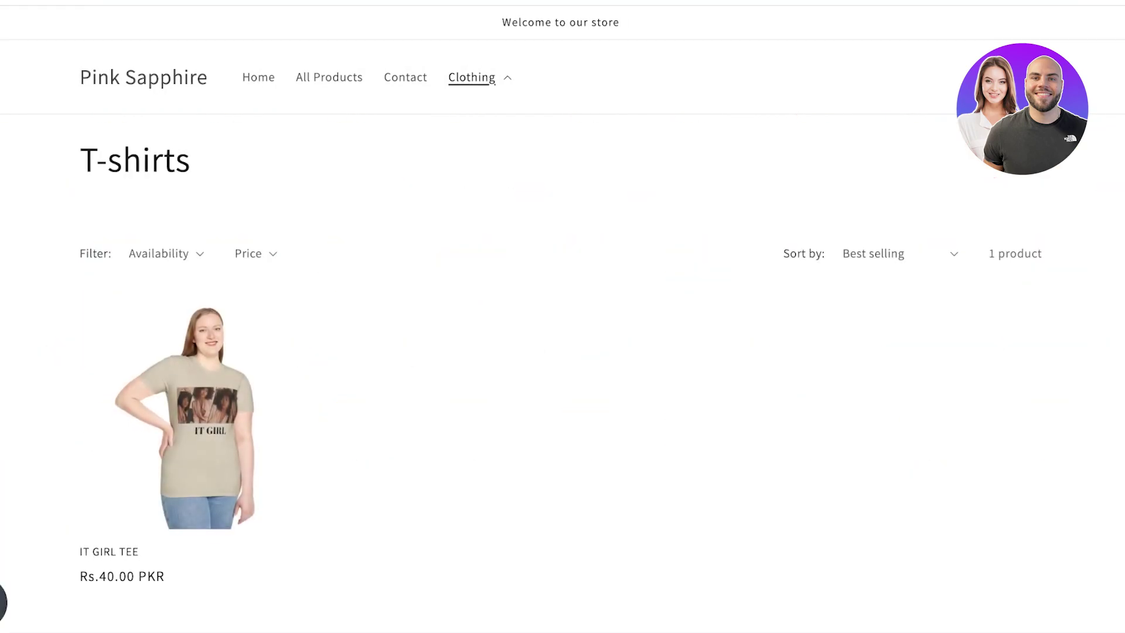
{"action": "left_click", "coordinate": [500, 180]}
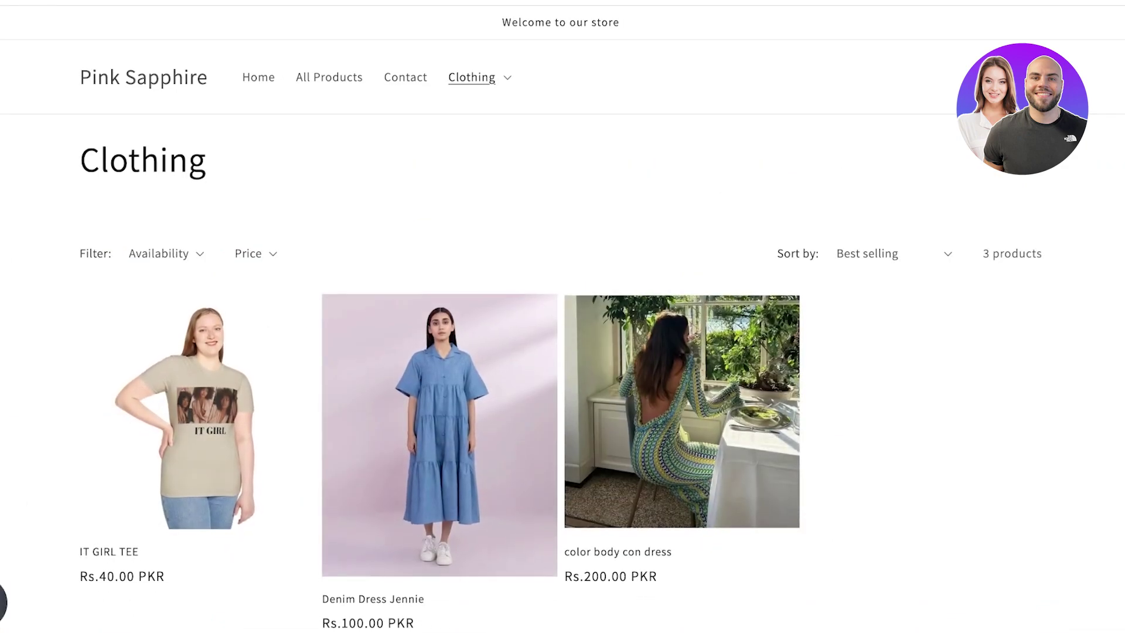
{"action": "scroll", "coordinate": [3, 602], "scroll_direction": "down", "scroll_amount": 3}
{"action": "scroll", "coordinate": [2, 603], "scroll_direction": "up", "scroll_amount": 3}
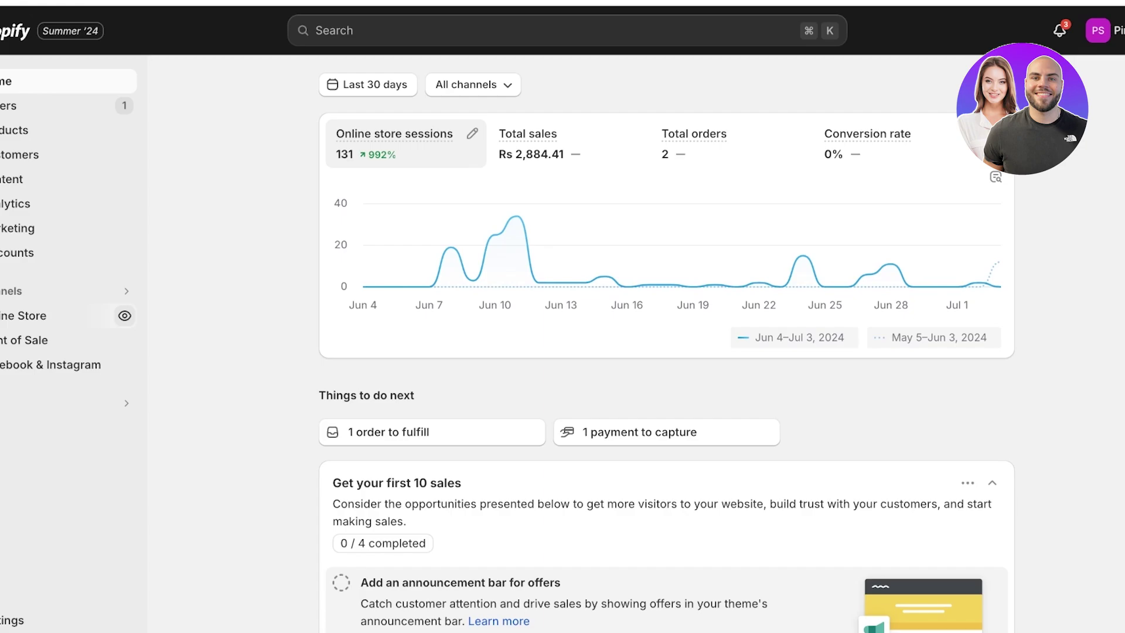
Open the Shopify App Store from the store's Apps and sales channels settings
{"action": "left_click", "coordinate": [12, 620]}
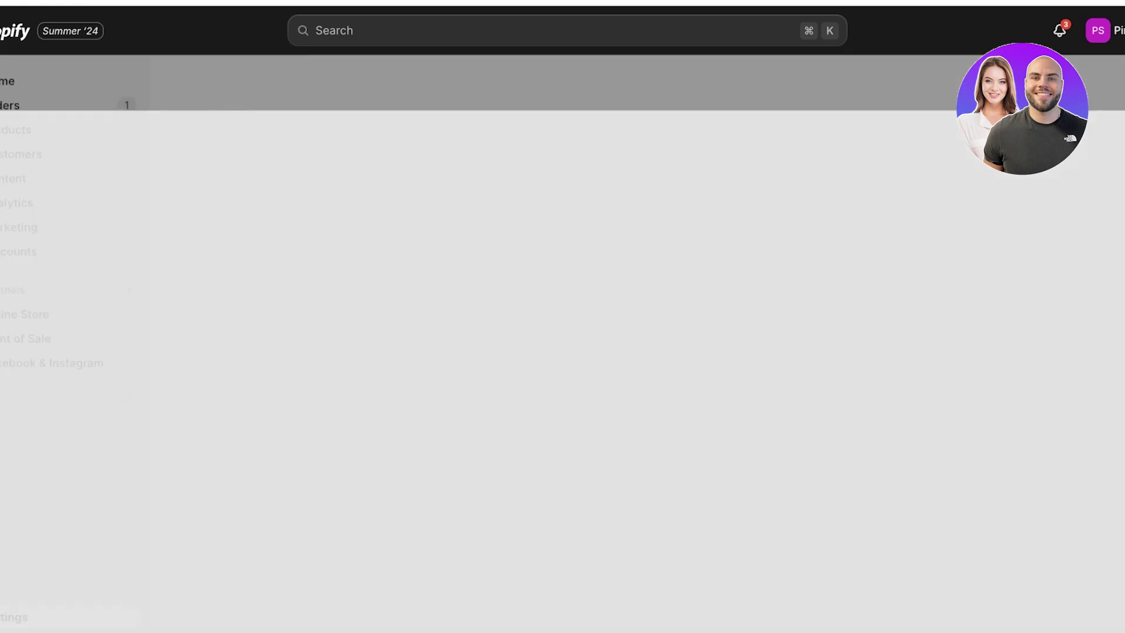
{"action": "left_click", "coordinate": [216, 478]}
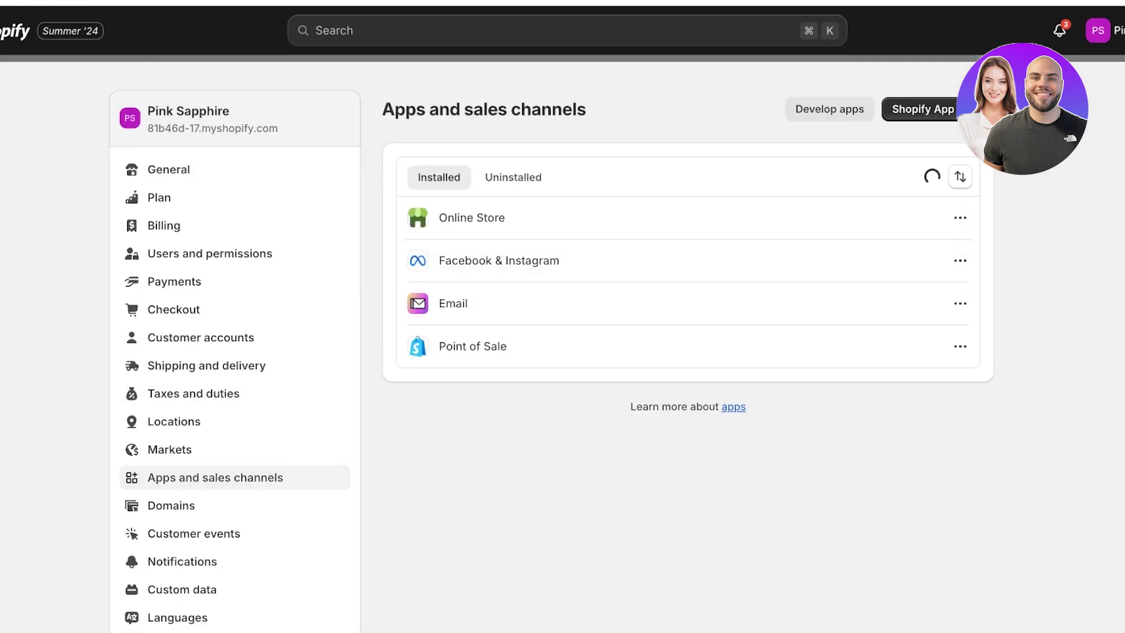
{"action": "left_click", "coordinate": [919, 109]}
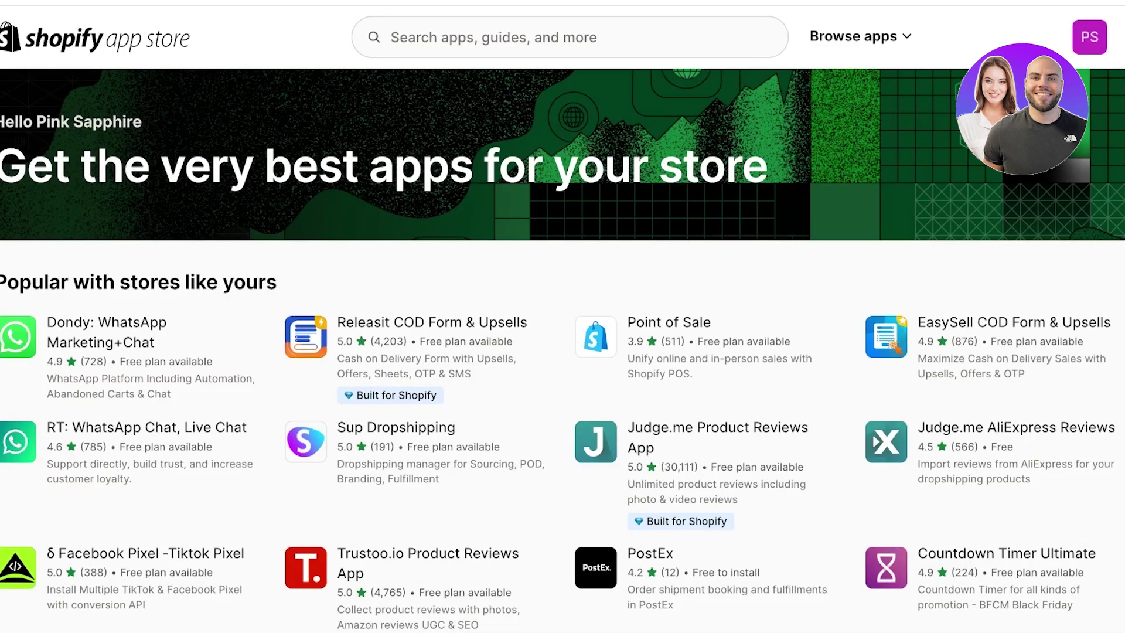
Search the Shopify App Store for "collections" and look through the resulting apps
{"action": "left_click", "coordinate": [392, 37]}
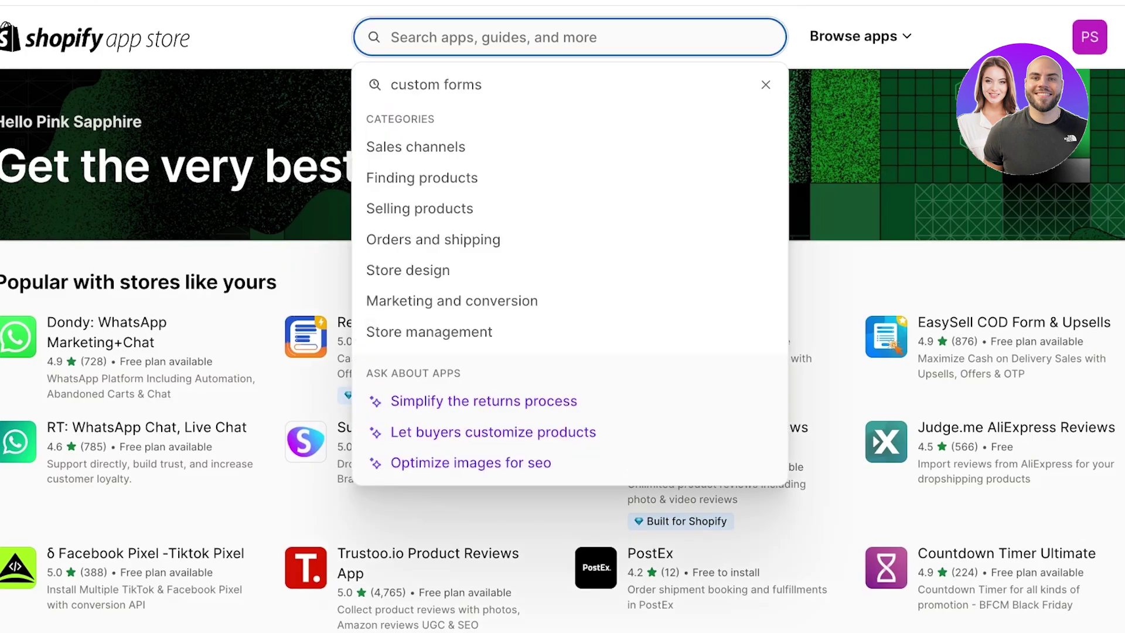
{"action": "type", "text": "collec"}
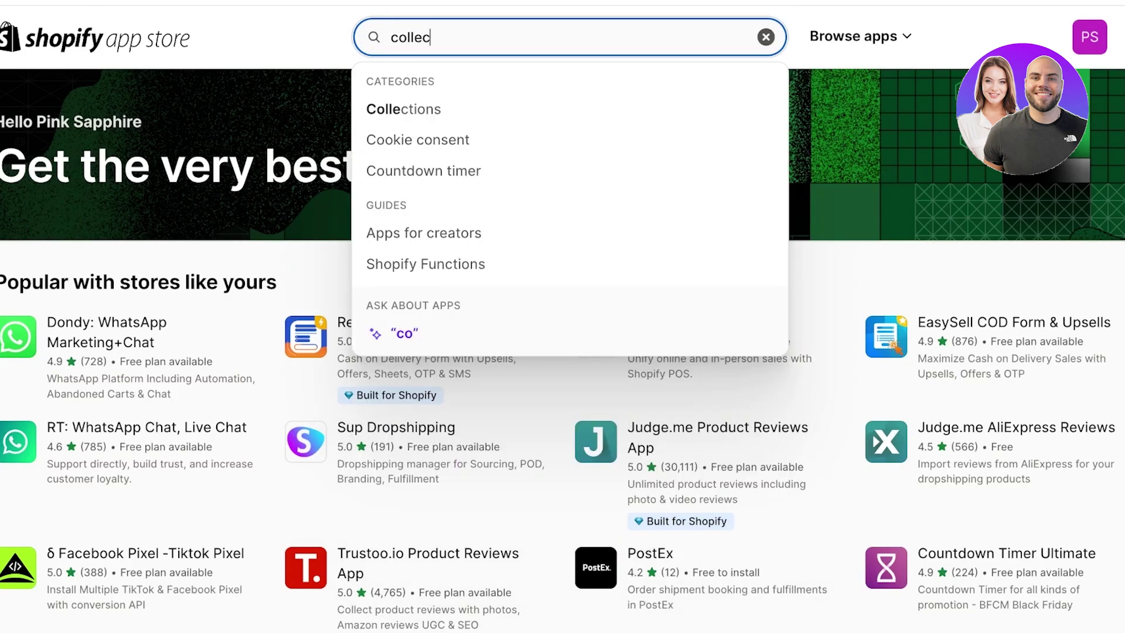
{"action": "type", "text": "tions"}
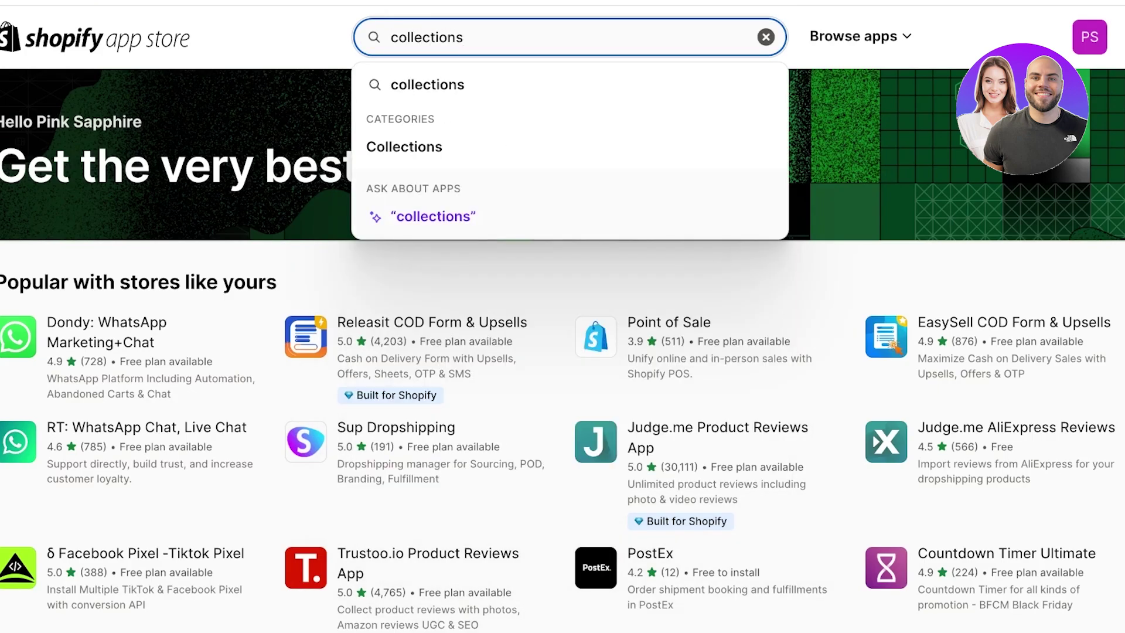
{"action": "key", "text": "Return"}
{"action": "scroll", "coordinate": [142, 310], "scroll_direction": "down", "scroll_amount": 1}
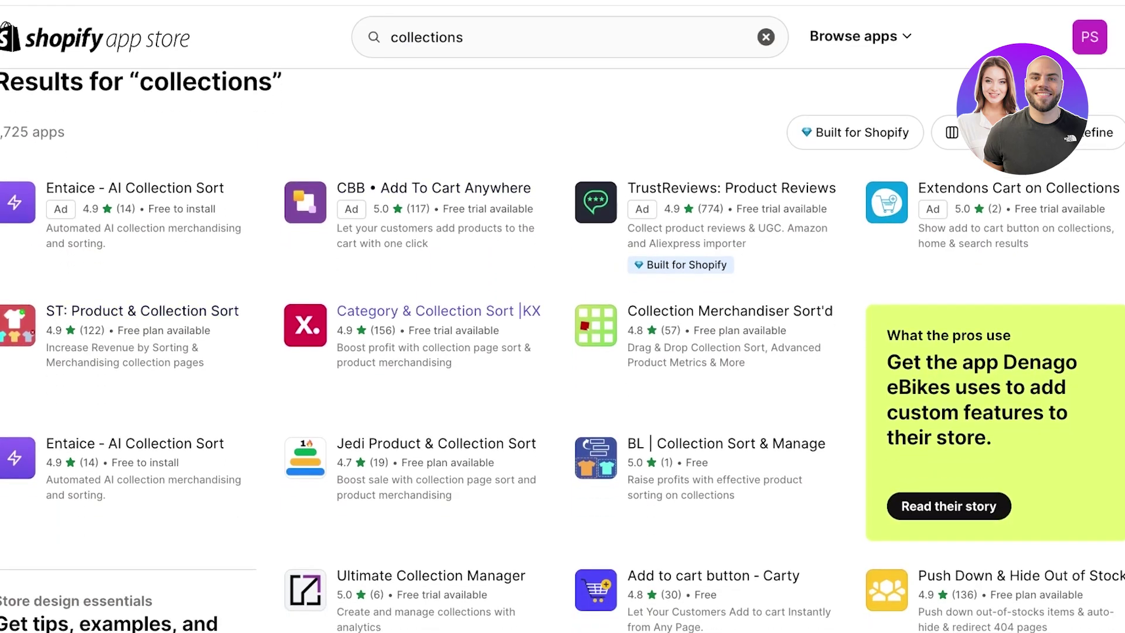
{"action": "scroll", "coordinate": [439, 310], "scroll_direction": "down", "scroll_amount": 1}
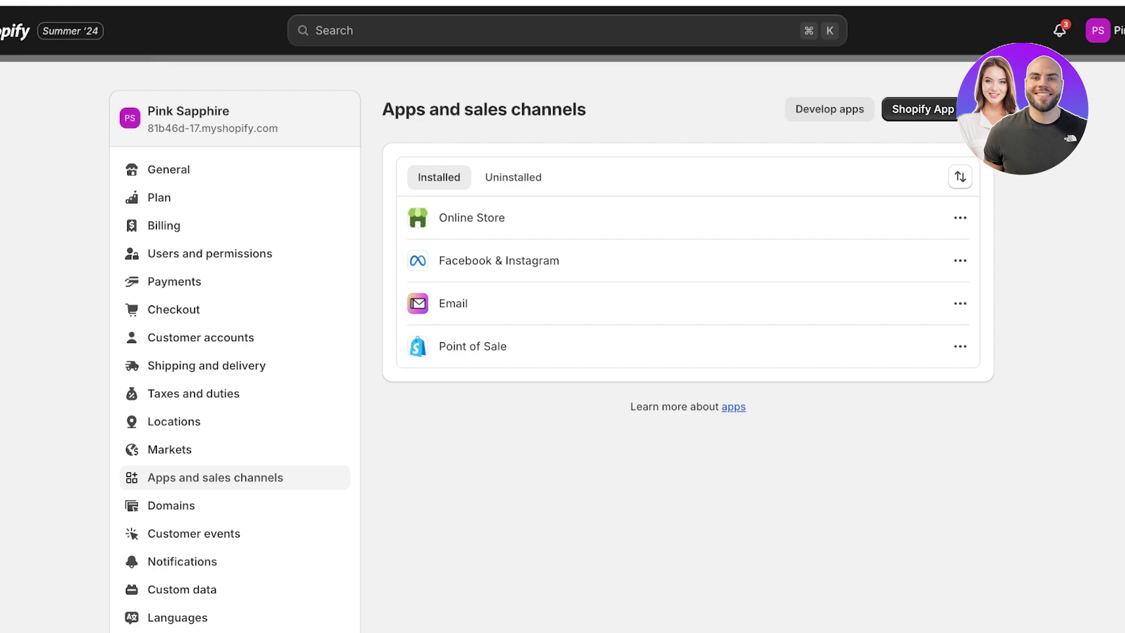
Close the store settings and open the Products list in the admin
{"action": "key", "text": "Escape"}
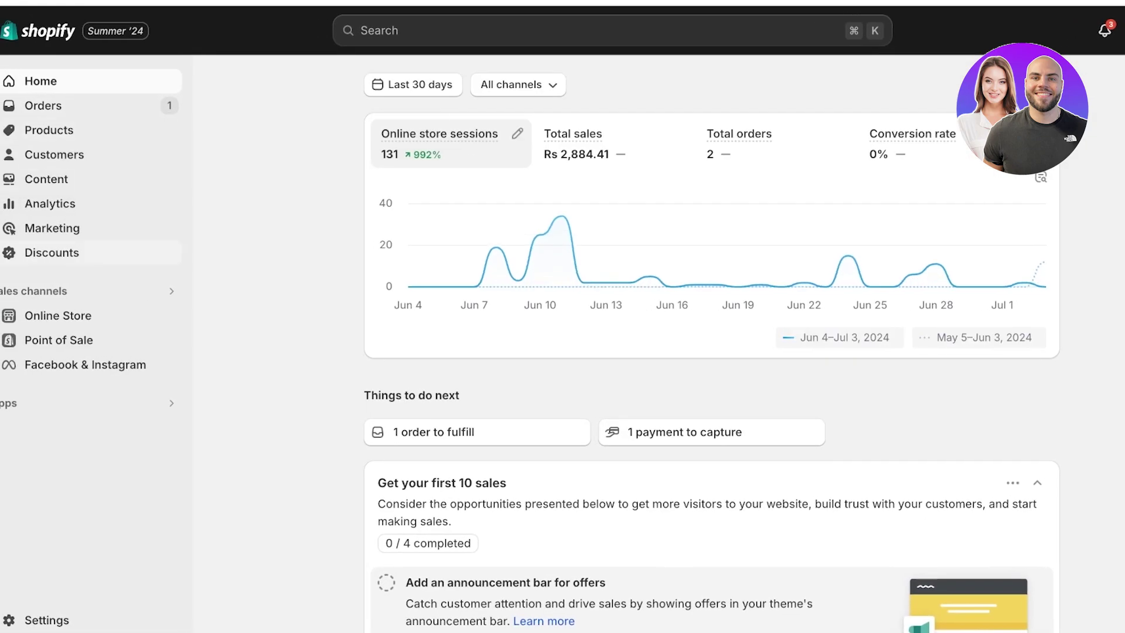
{"action": "left_click", "coordinate": [42, 106]}
{"action": "left_click", "coordinate": [49, 189]}
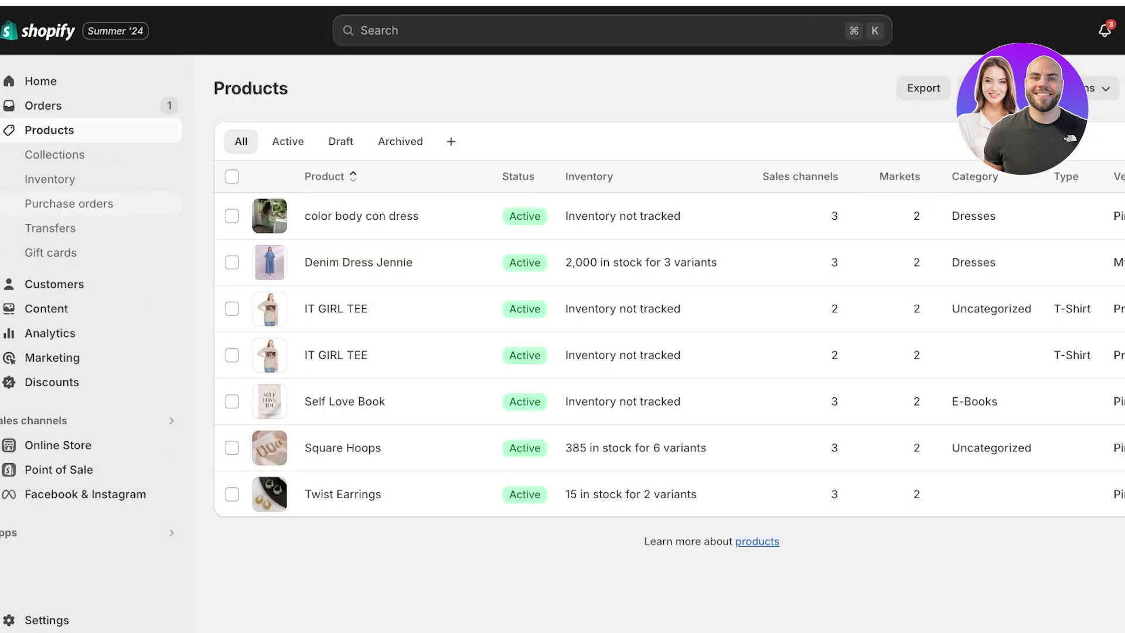
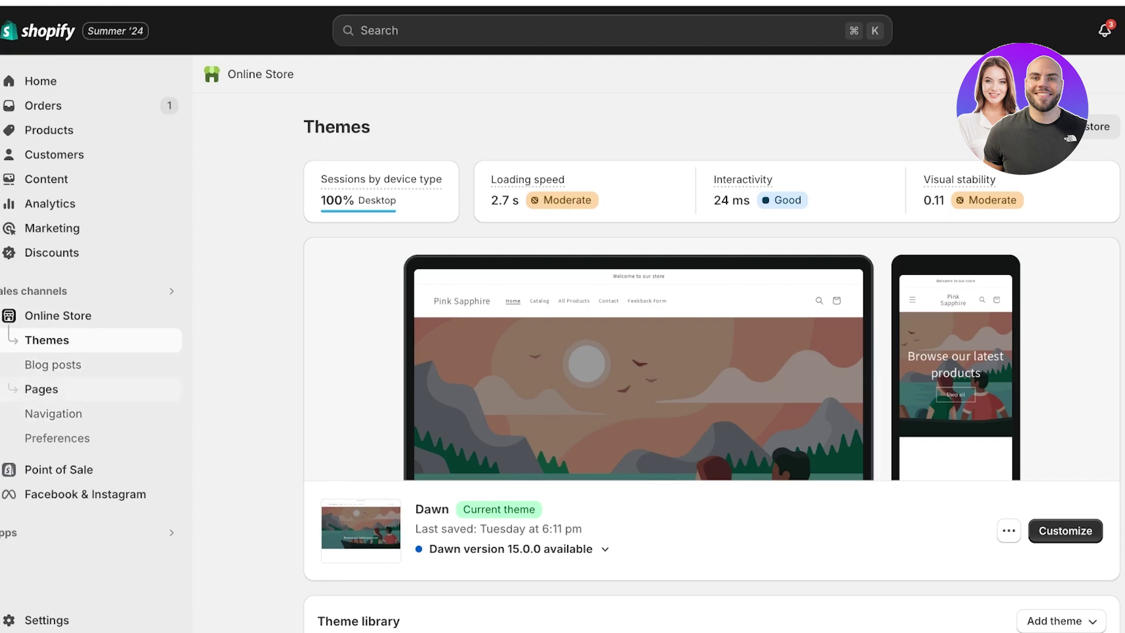
Add a visible online store page titled "Clothing" with the Default page template and save it
{"action": "left_click", "coordinate": [41, 389]}
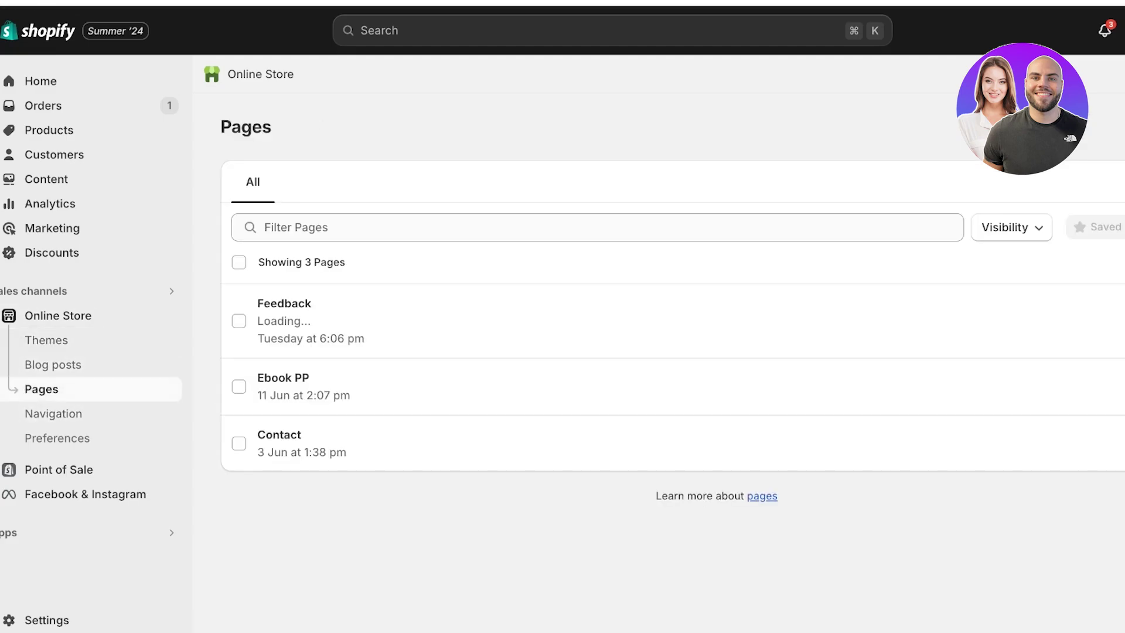
{"action": "left_click", "coordinate": [1110, 127]}
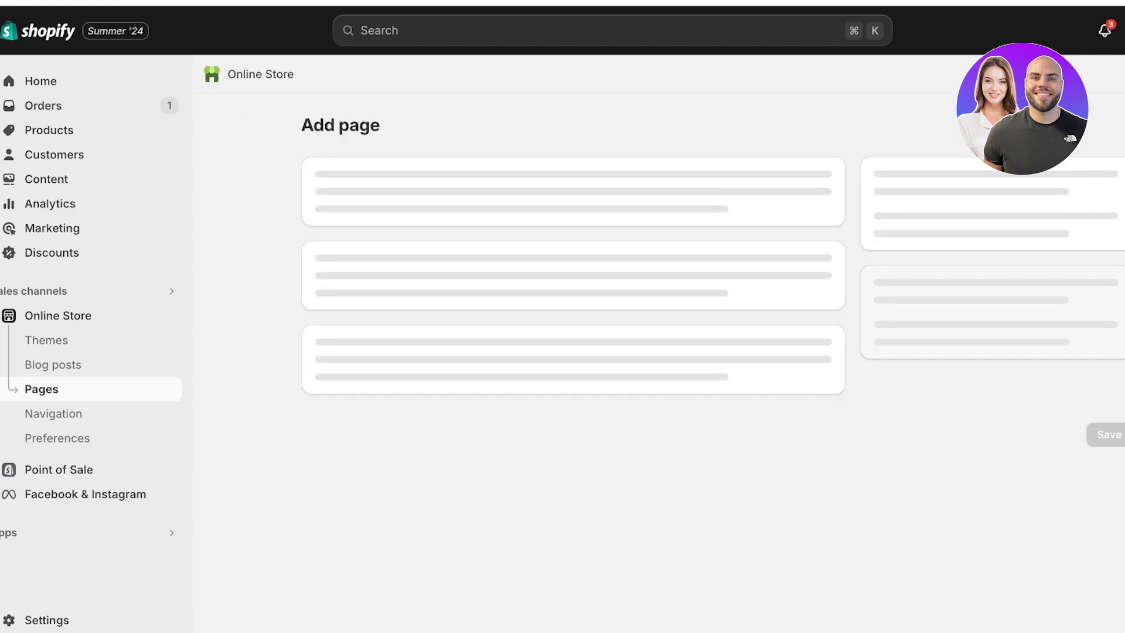
{"action": "type", "text": "A"}
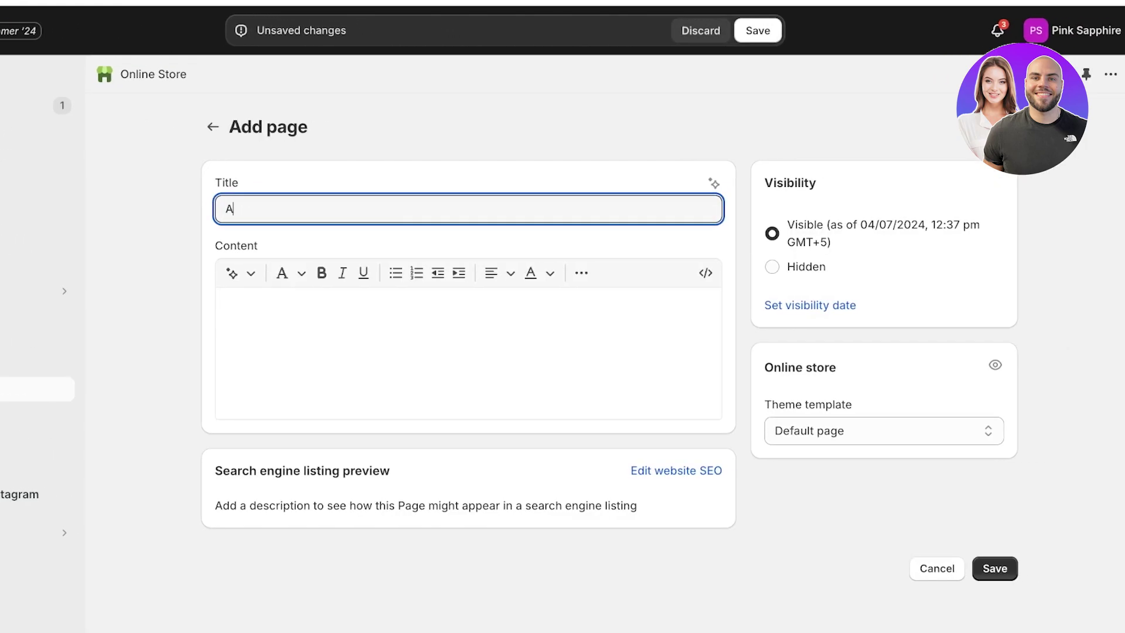
{"action": "key", "text": "BackSpace"}
{"action": "type", "text": "Clothing"}
{"action": "left_click", "coordinate": [223, 304]}
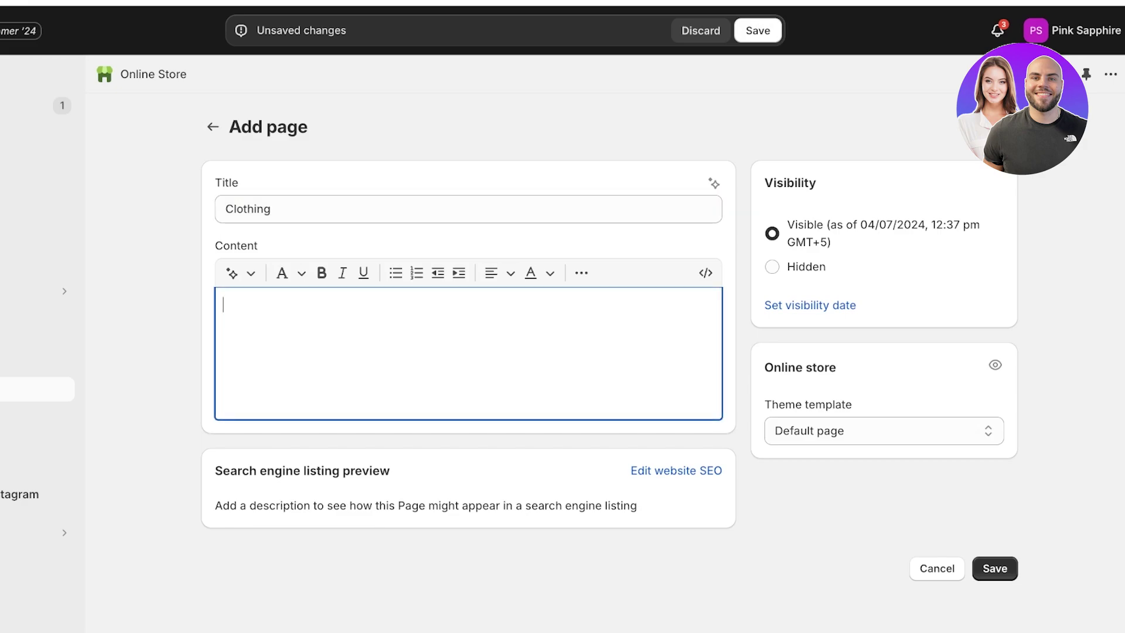
{"action": "left_click", "coordinate": [883, 430]}
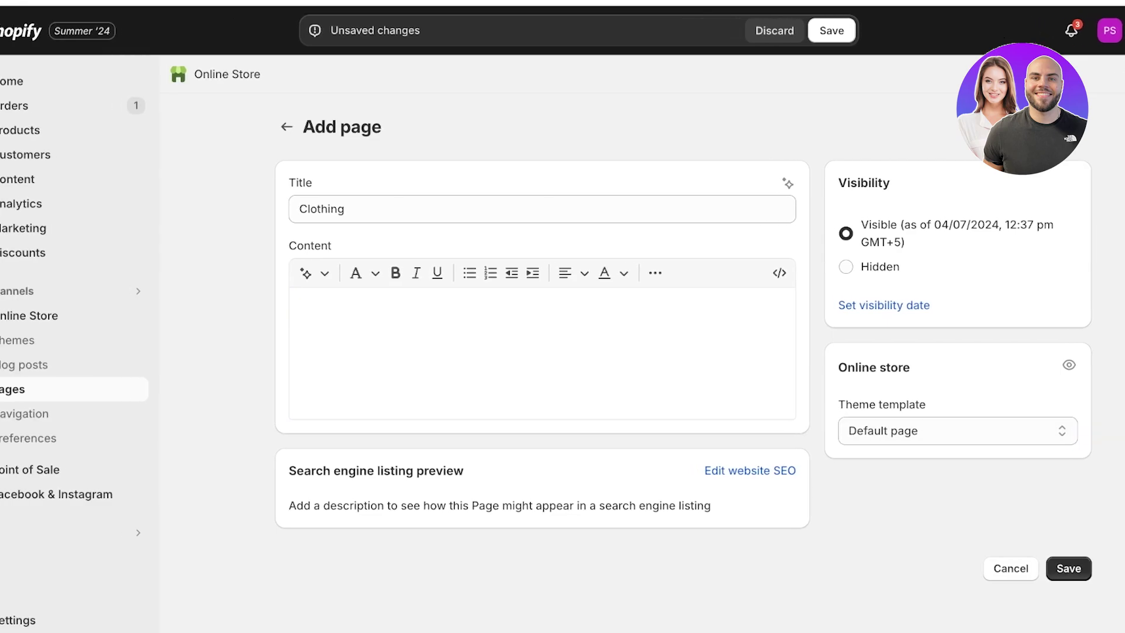
{"action": "left_click", "coordinate": [866, 29]}
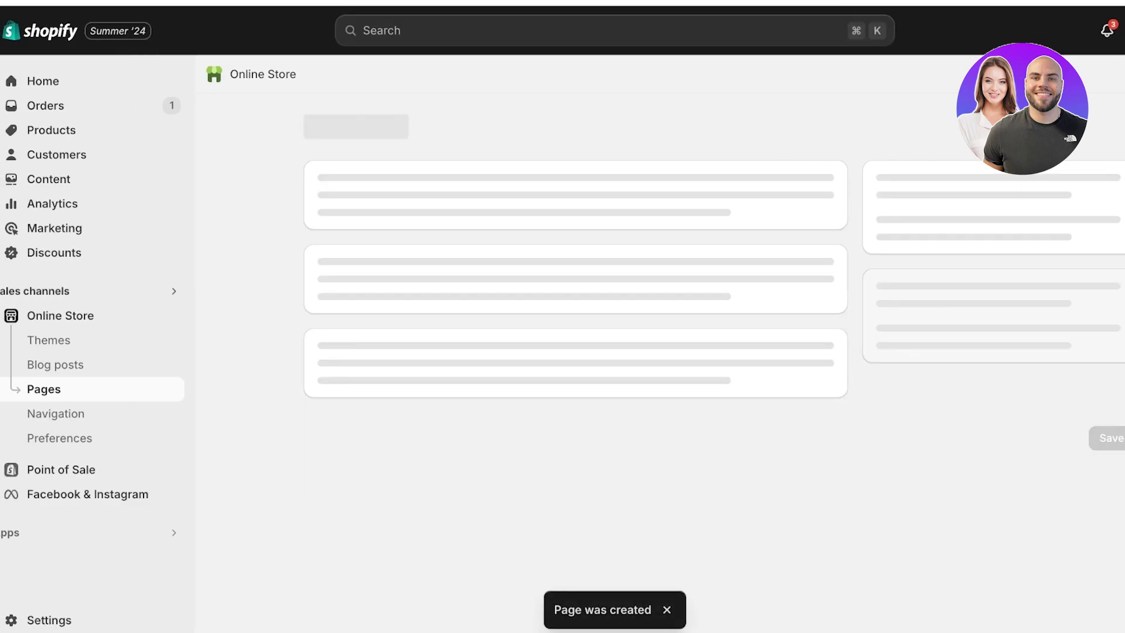
Open the Dawn theme for customization and switch from the home page to the Default page template
{"action": "left_click", "coordinate": [92, 291]}
{"action": "key", "text": "Return"}
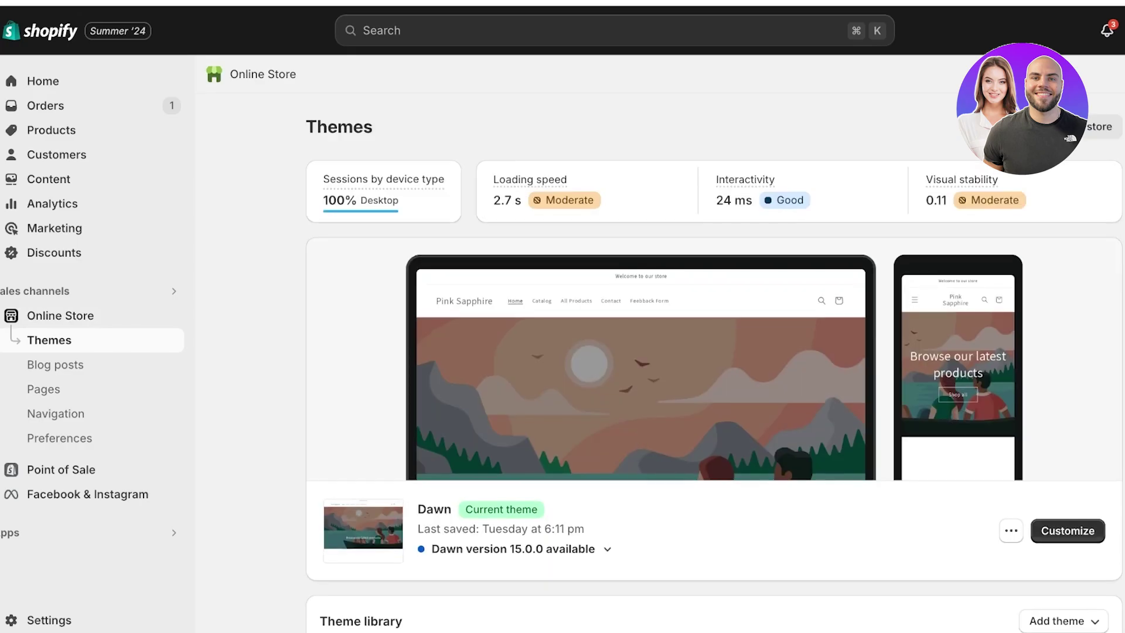
{"action": "left_click", "coordinate": [1068, 530]}
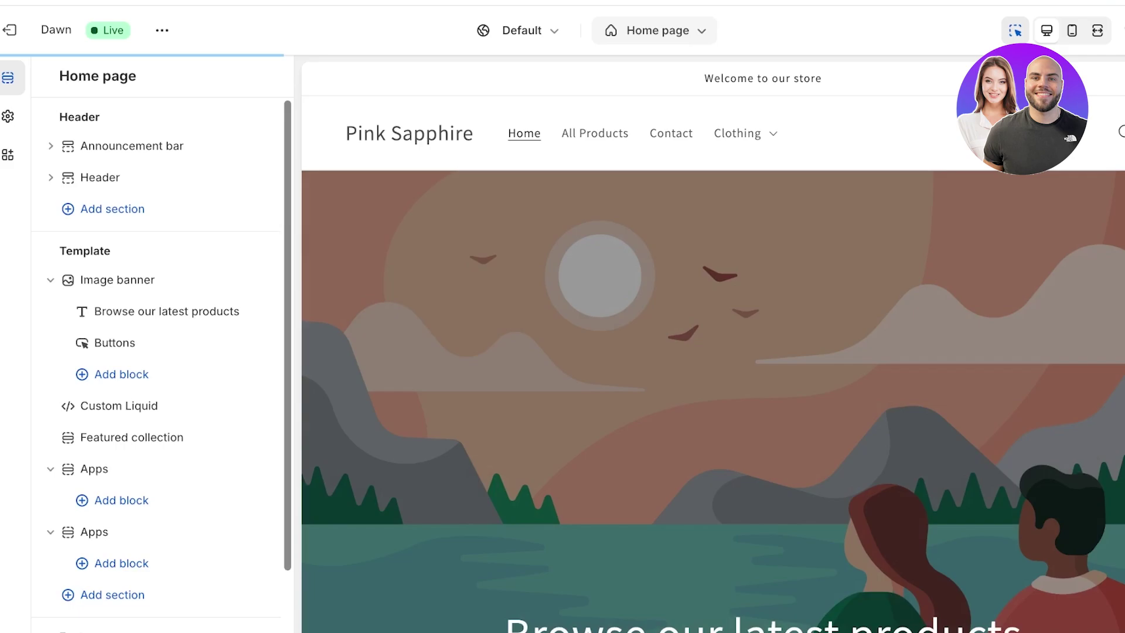
{"action": "left_click", "coordinate": [654, 30]}
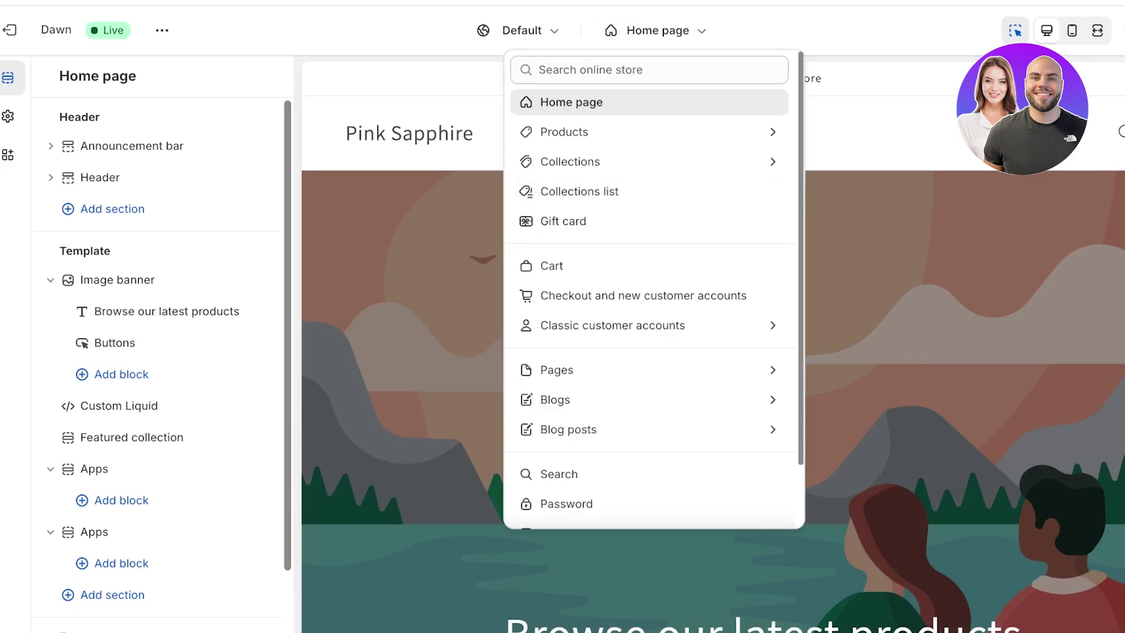
{"action": "left_click", "coordinate": [557, 369]}
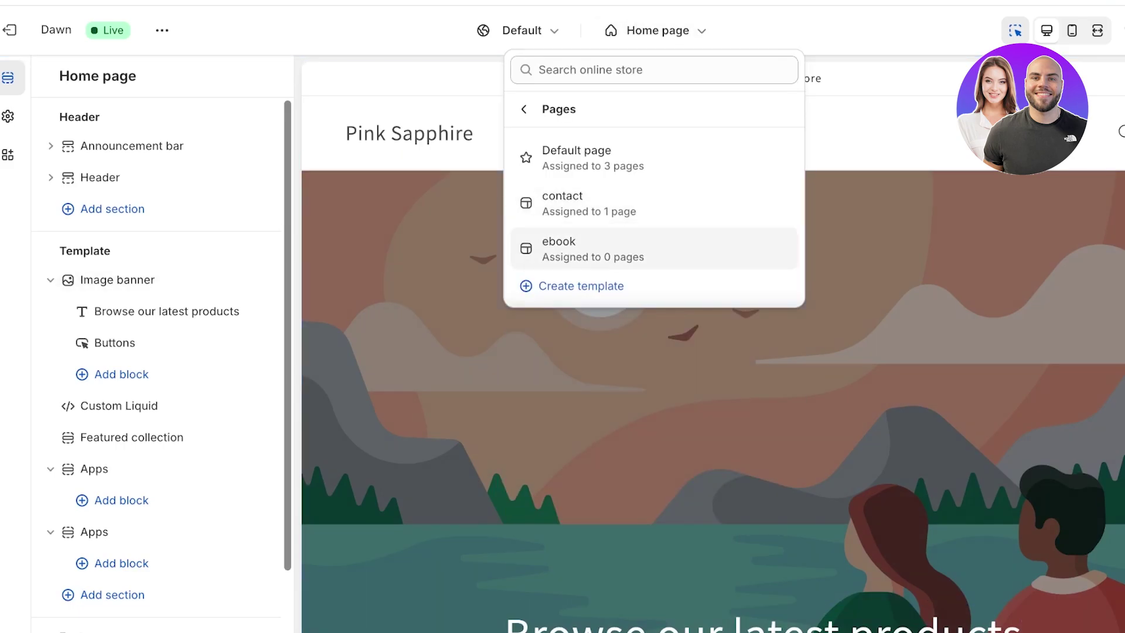
{"action": "left_click", "coordinate": [586, 203]}
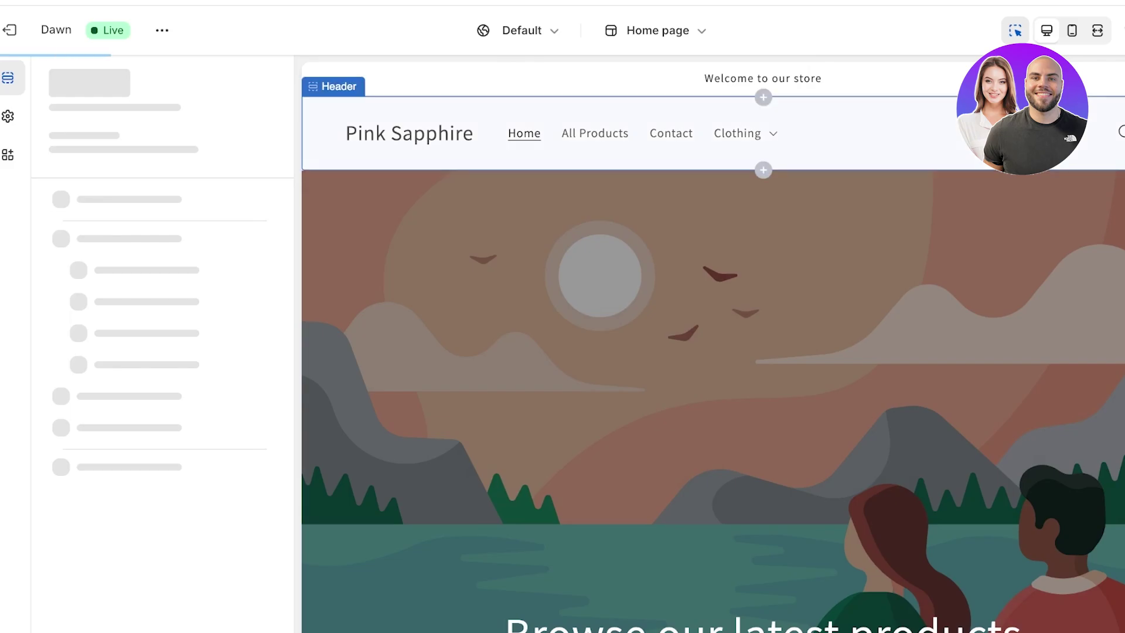
Create a page template named "Clothing Page" based on the Default page
{"action": "left_click", "coordinate": [656, 30]}
{"action": "left_click", "coordinate": [557, 369]}
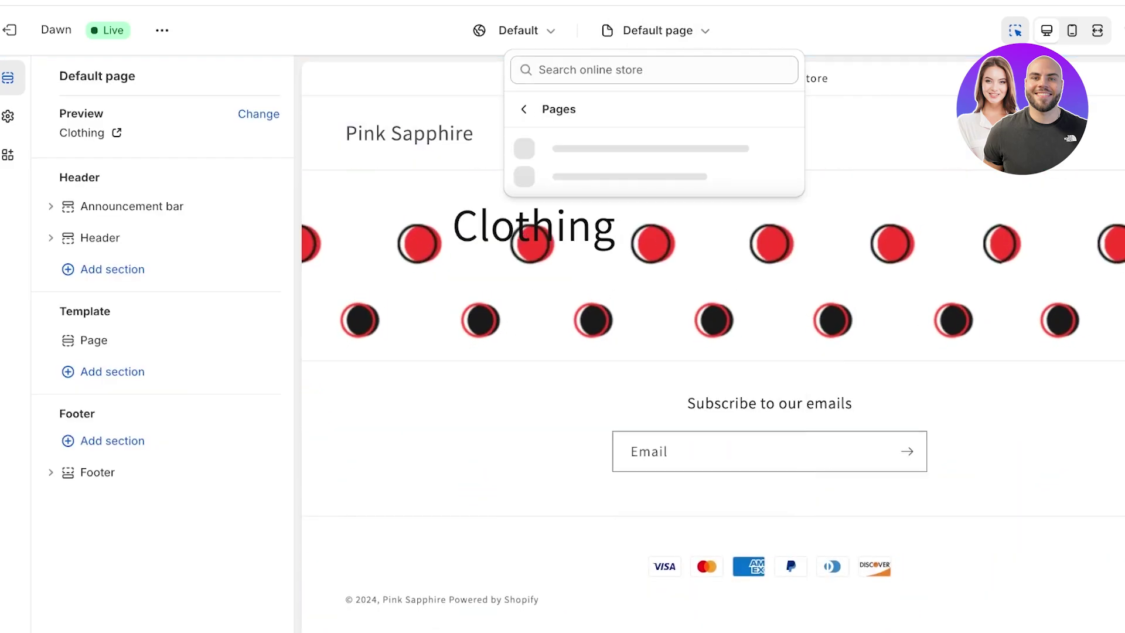
{"action": "left_click", "coordinate": [562, 285]}
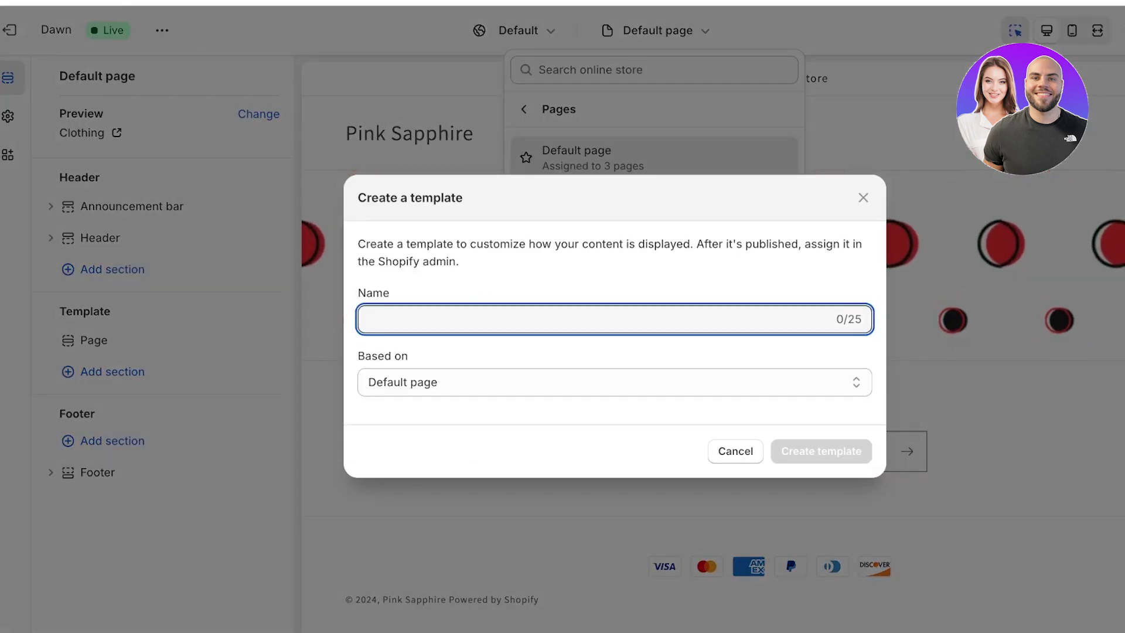
{"action": "type", "text": "Co"}
{"action": "key", "text": "BackSpace"}
{"action": "key", "text": "BackSpace"}
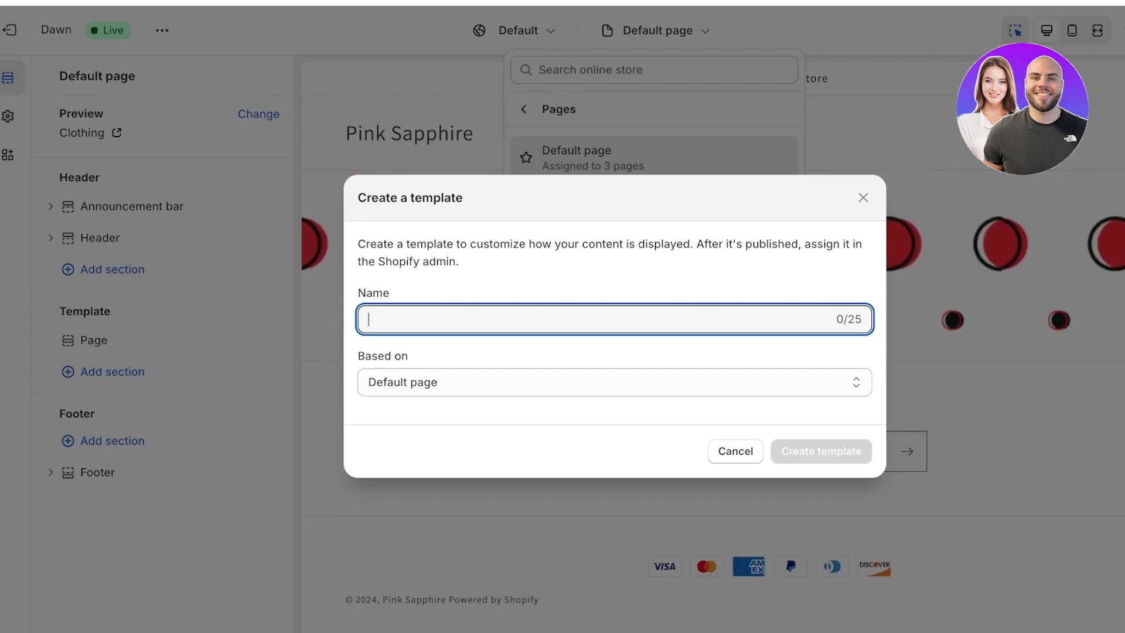
{"action": "type", "text": "Clothing Page"}
{"action": "key", "text": "Tab"}
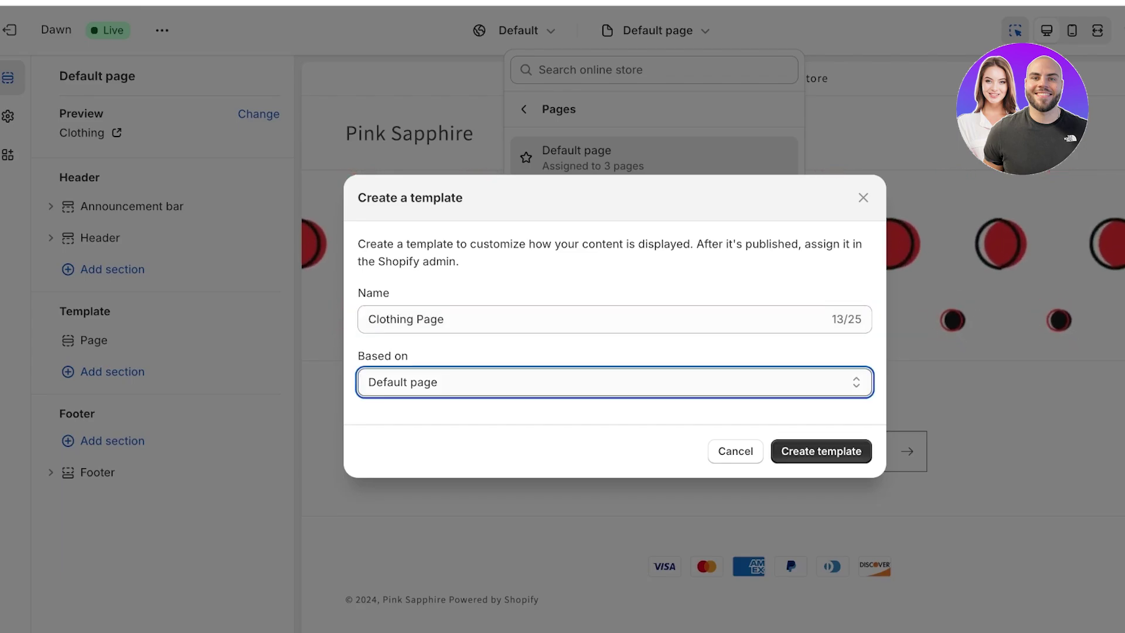
{"action": "left_click", "coordinate": [820, 451]}
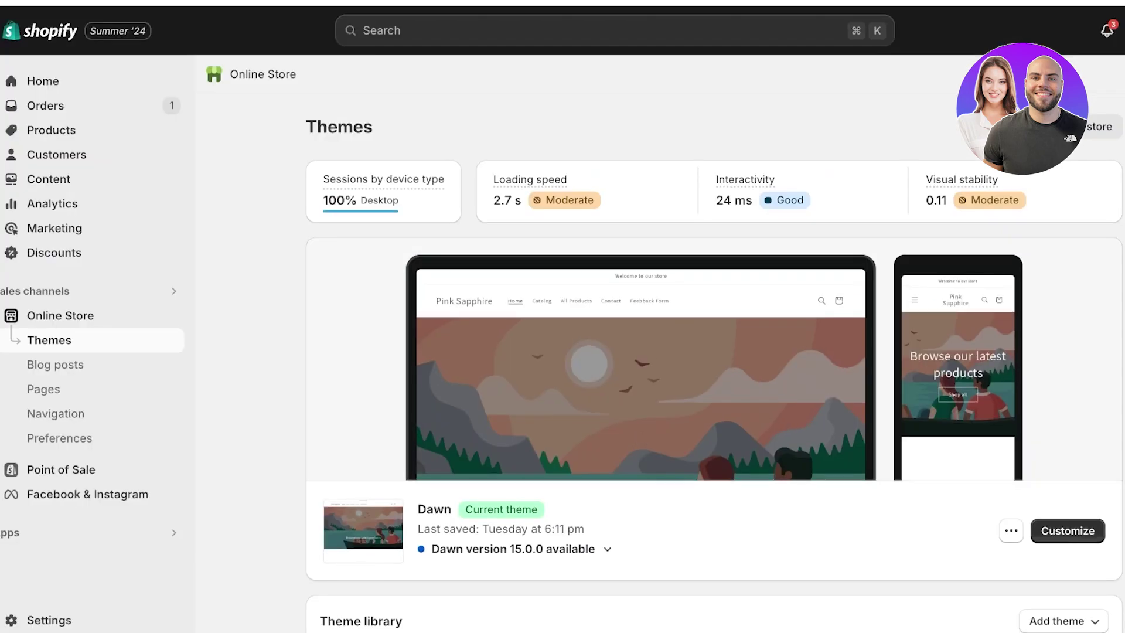
Return to the store admin's Home page
{"action": "left_click", "coordinate": [43, 81]}
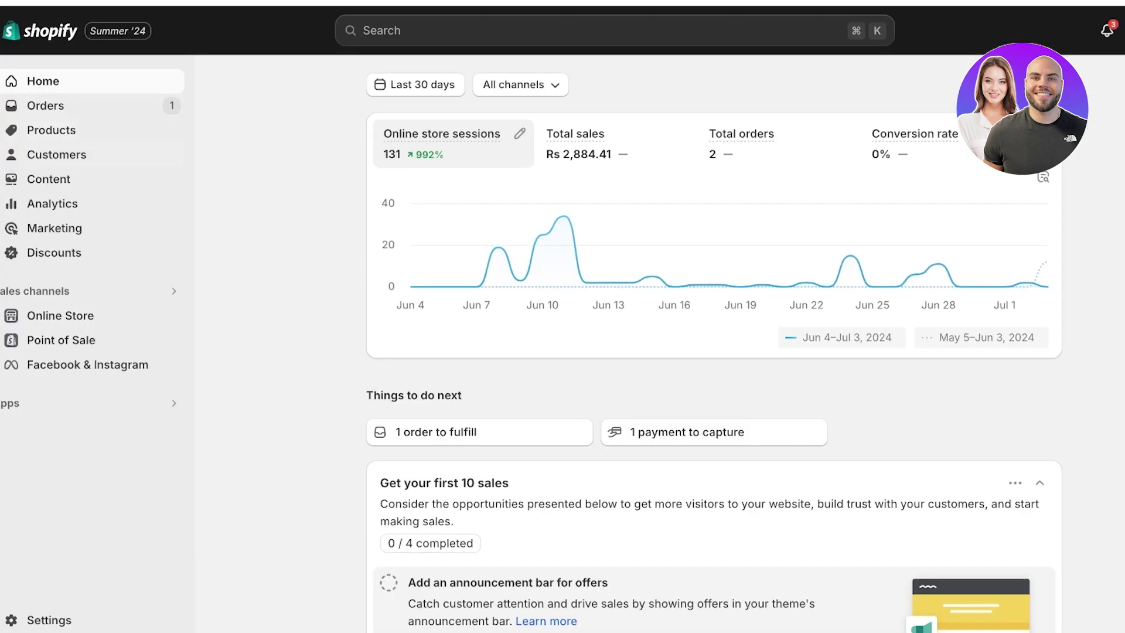